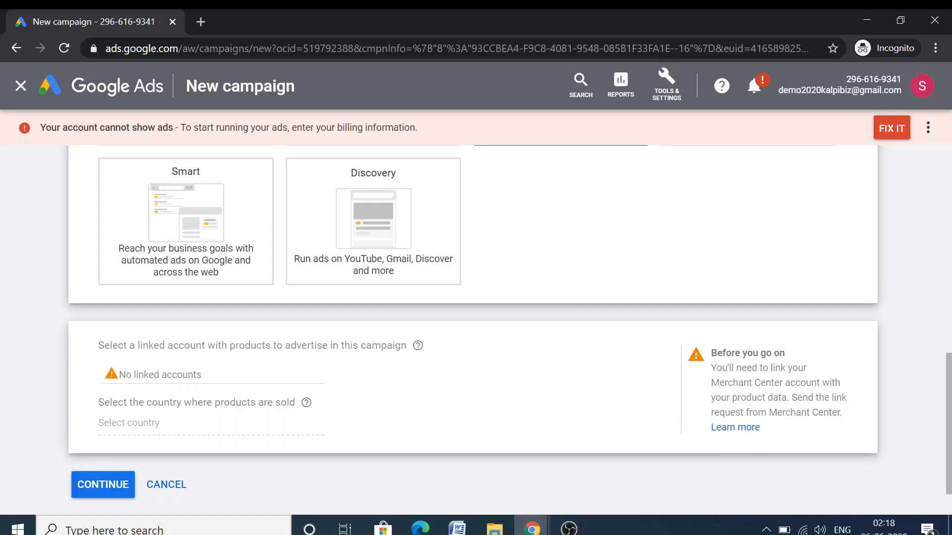
Bring up the context menu on the new campaign's Merchant Center linking Learn more link
right_click(732, 428)
Open the 'Link Merchant Center and Google Ads' help article in a new tab and read 'What is Merchant Center?'
left_click(773, 307)
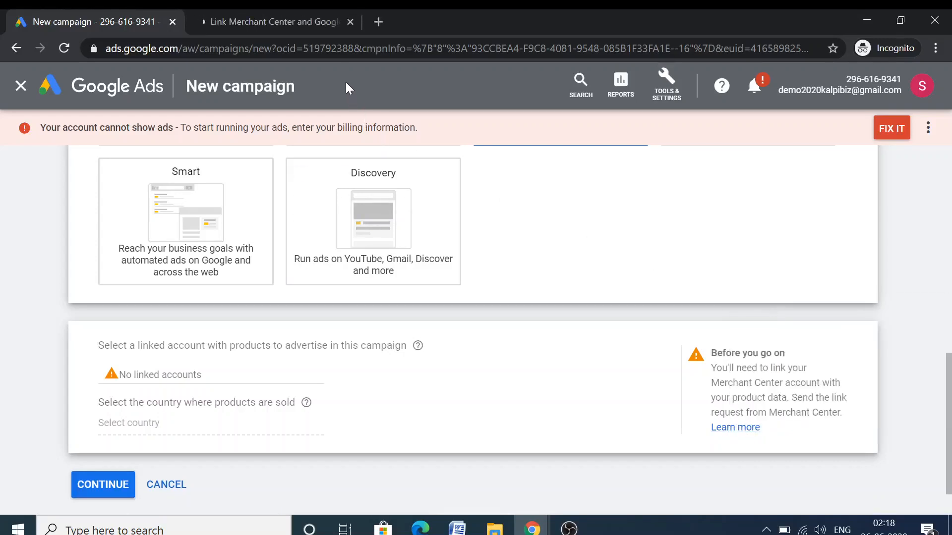
left_click(284, 12)
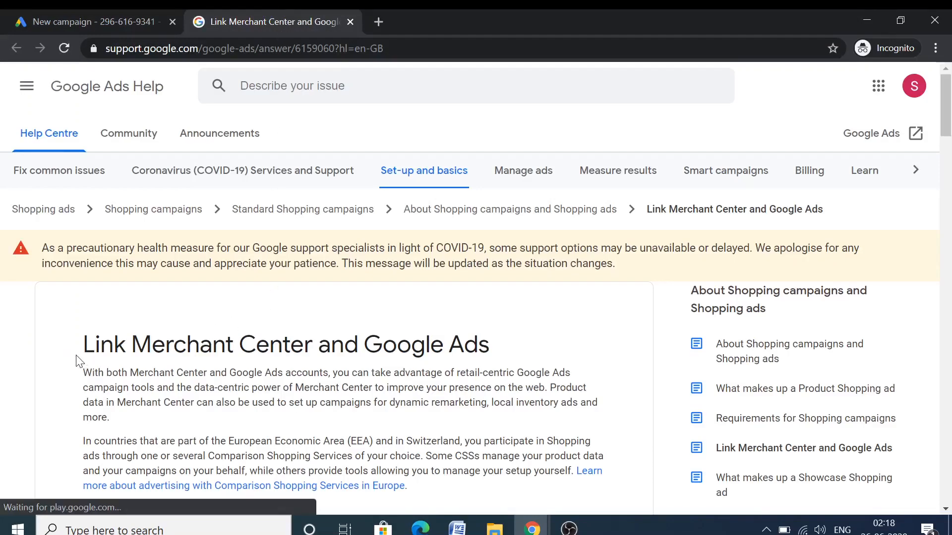
scroll(76, 361, "down", 2)
scroll(77, 361, "down", 2)
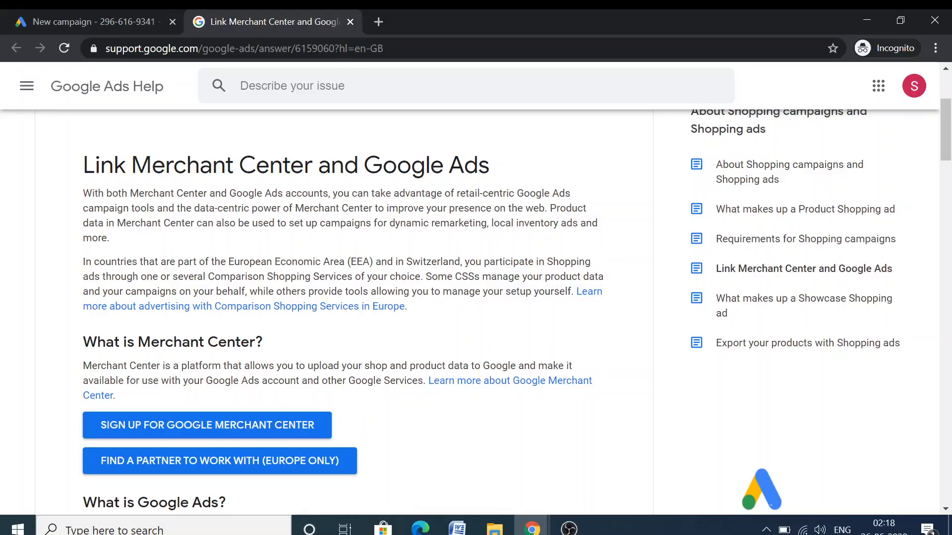
scroll(365, 301, "down", 3)
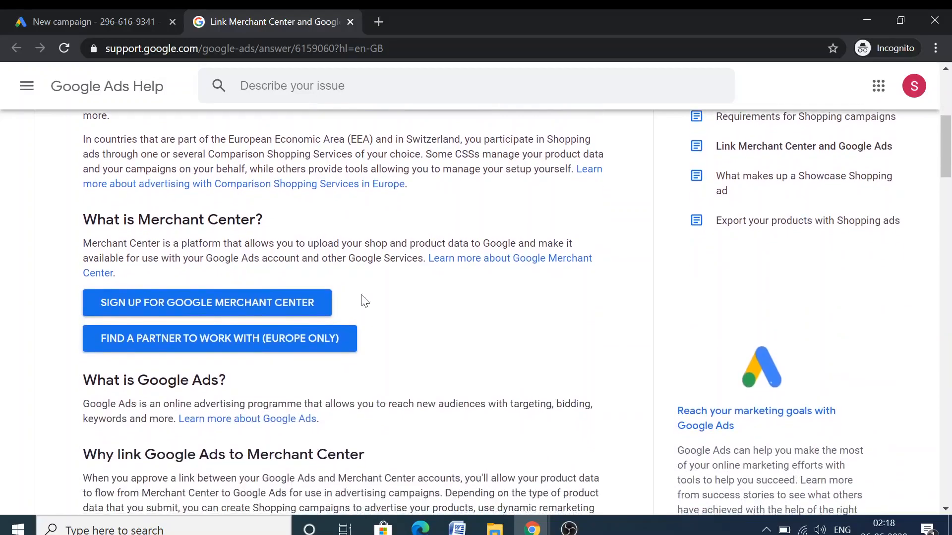
Open the Google for Retail Merchant Center overview and read through it
left_click(145, 308)
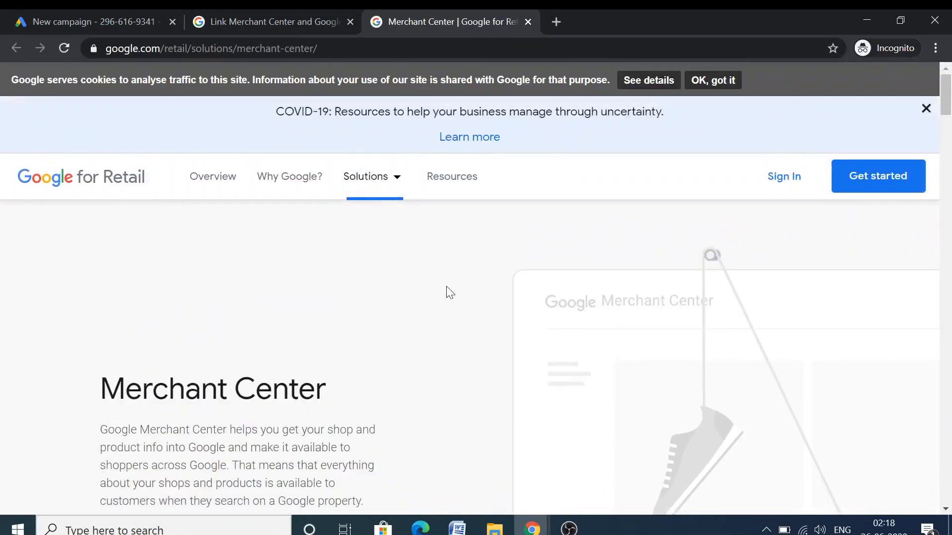
scroll(436, 311, "down", 3)
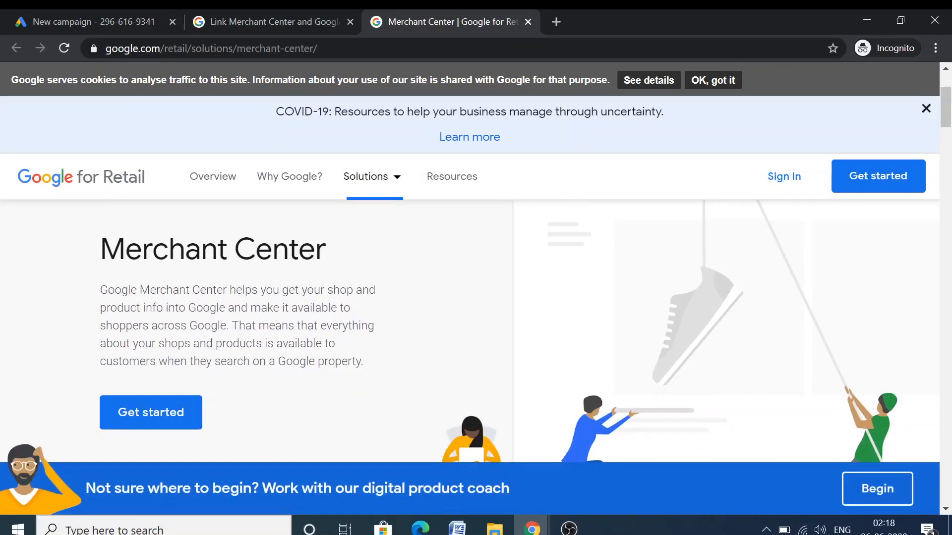
scroll(345, 352, "down", 2)
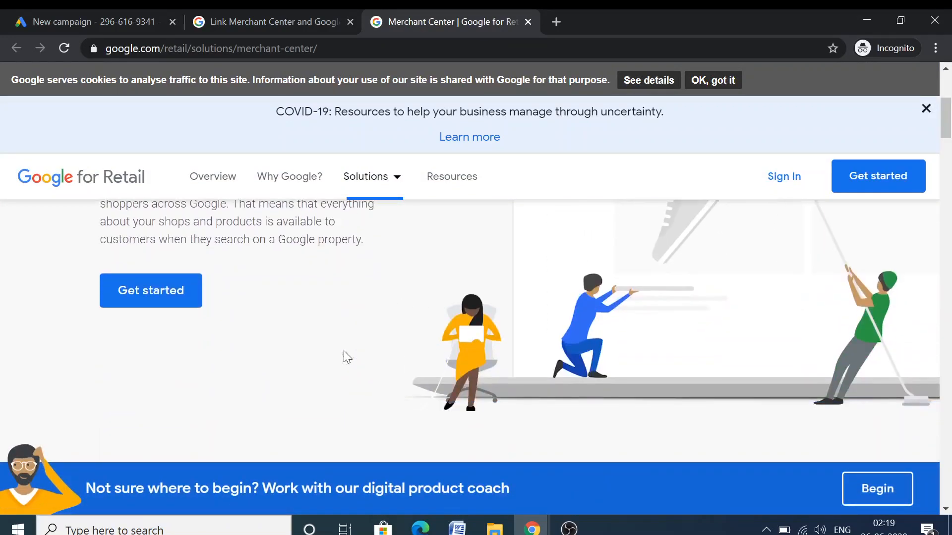
scroll(344, 351, "down", 1)
scroll(344, 350, "down", 5)
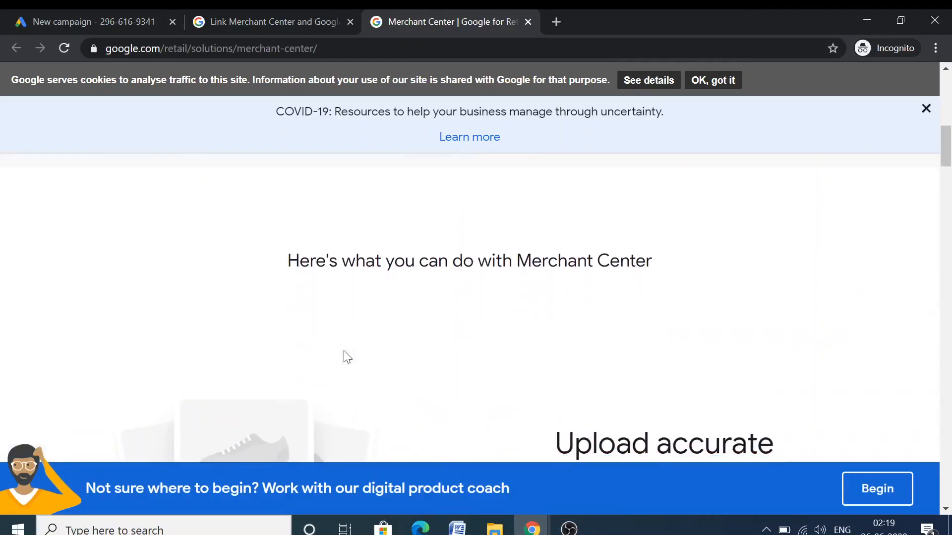
scroll(347, 356, "up", 8)
scroll(345, 351, "down", 8)
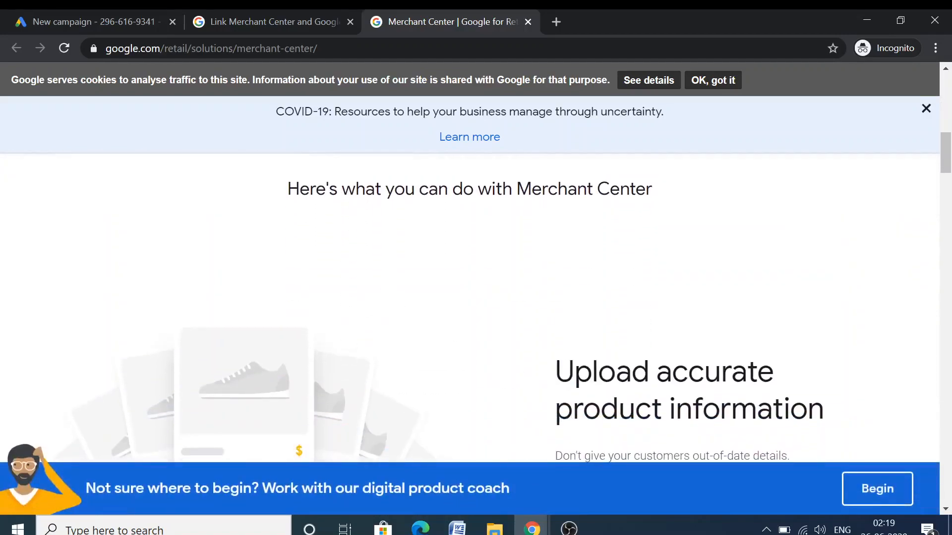
scroll(634, 308, "down", 3)
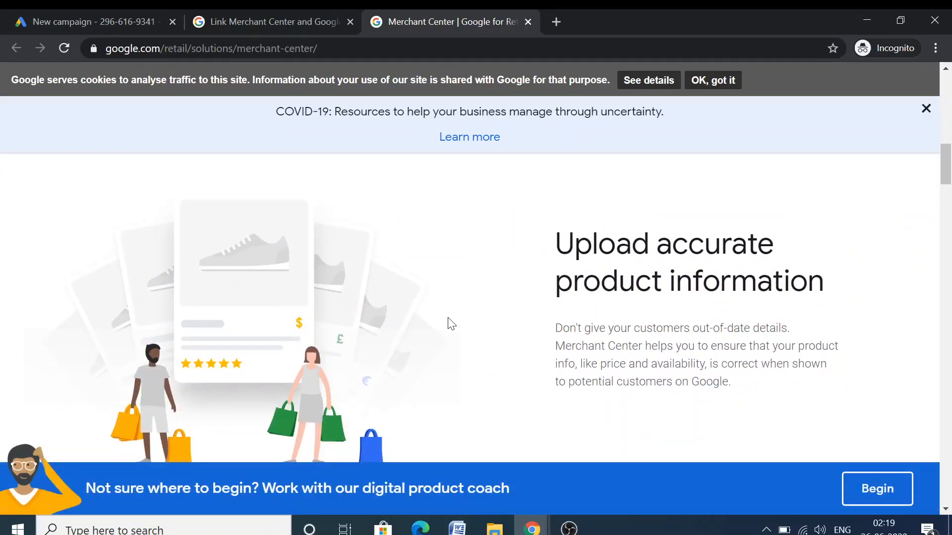
scroll(431, 337, "down", 8)
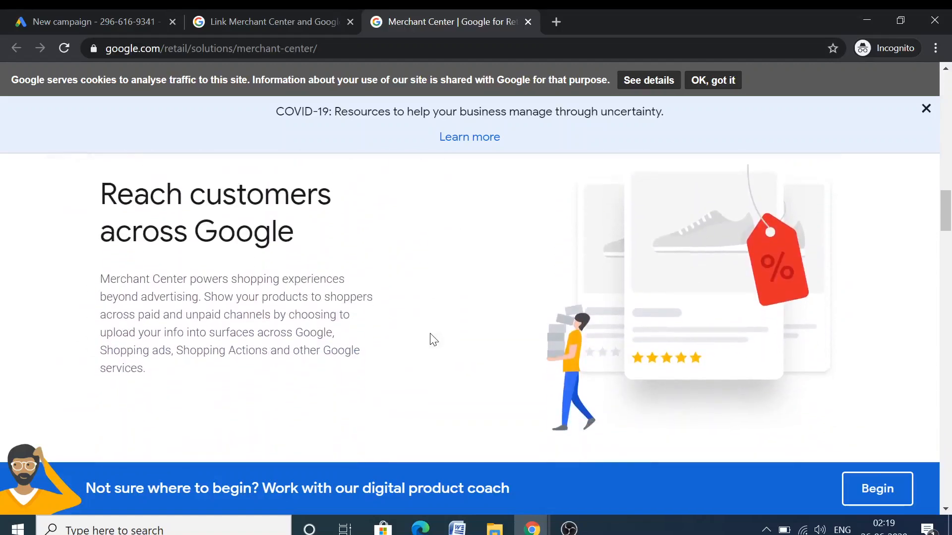
scroll(360, 317, "down", 8)
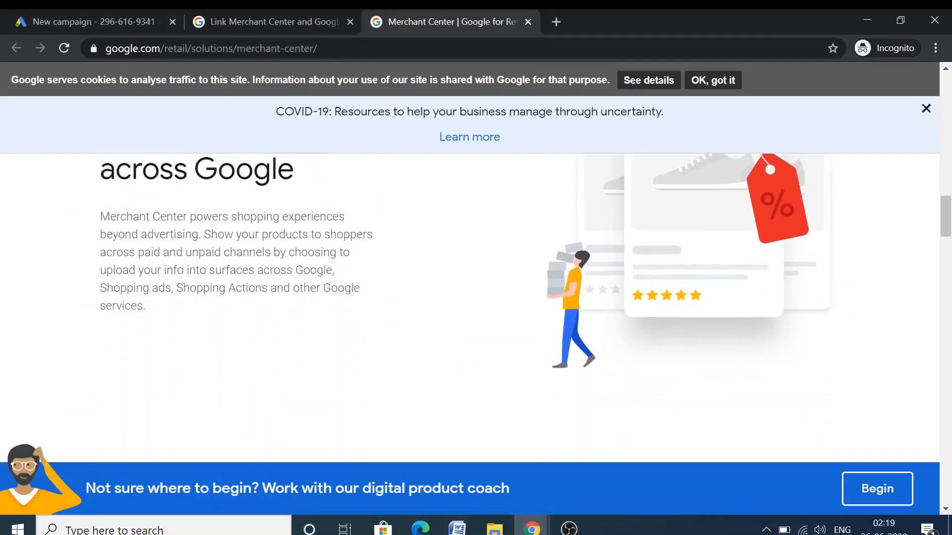
scroll(359, 313, "down", 3)
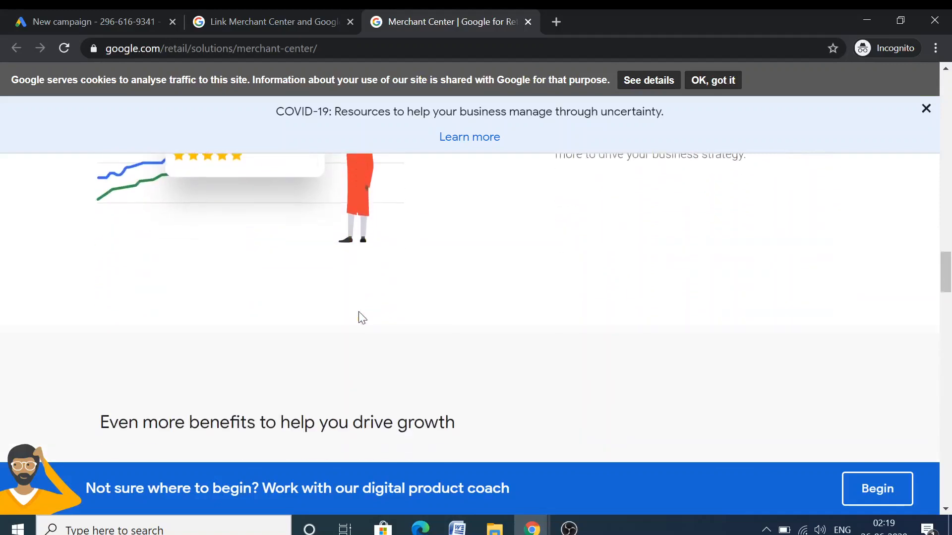
scroll(359, 312, "down", 6)
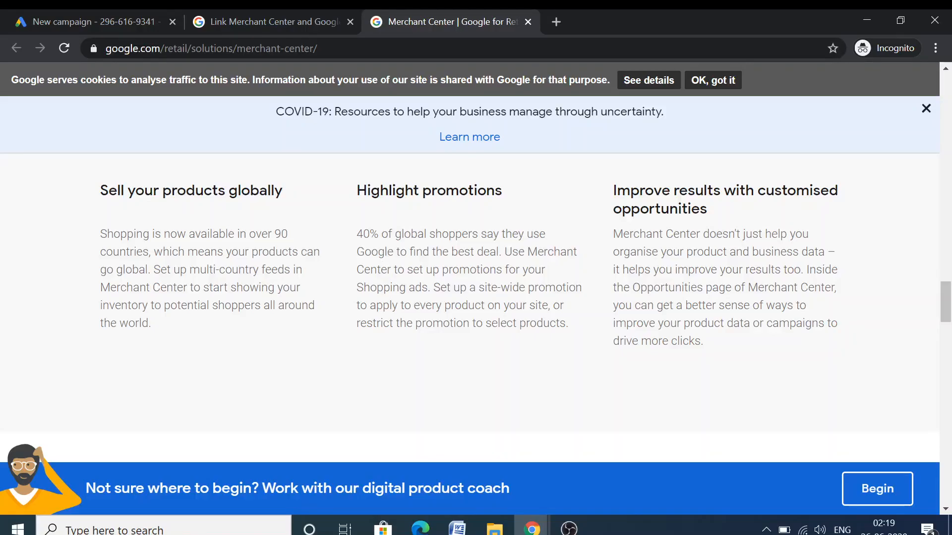
scroll(382, 269, "up", 15)
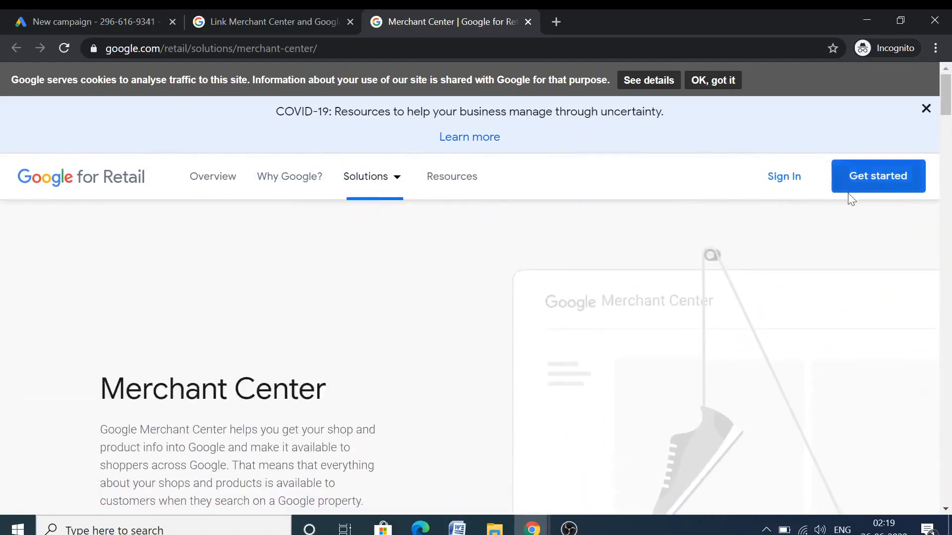
Go to the Get started page and launch the Merchant Center account sign-up
left_click(856, 191)
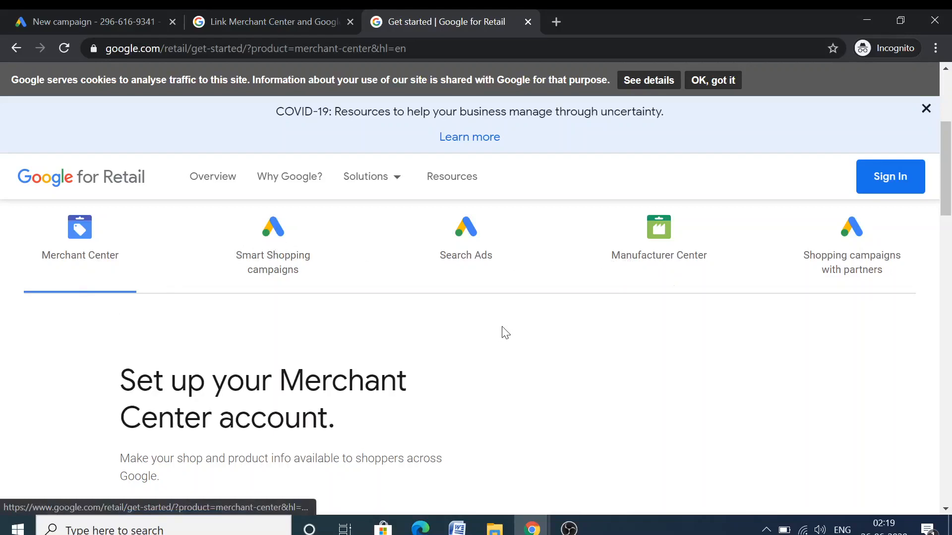
scroll(504, 333, "down", 6)
scroll(506, 333, "up", 3)
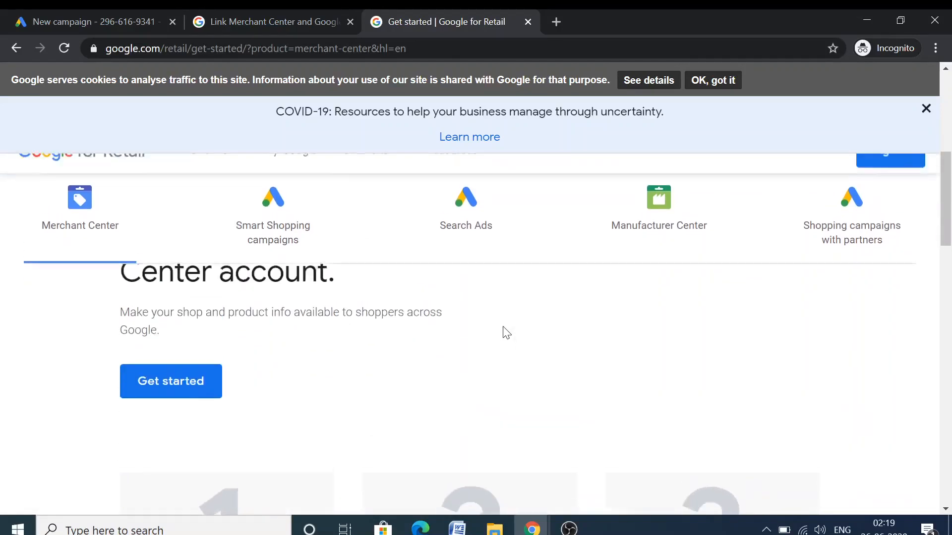
scroll(505, 334, "up", 3)
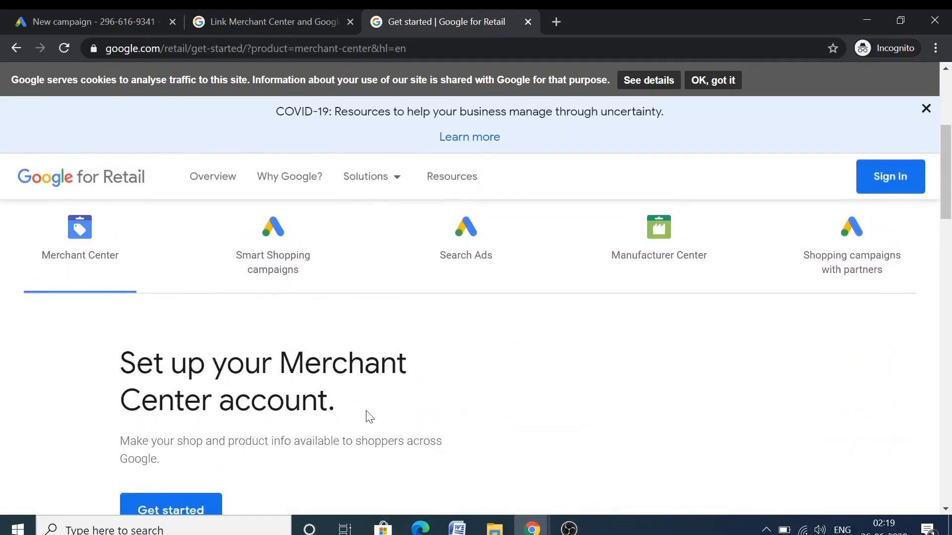
scroll(297, 424, "down", 3)
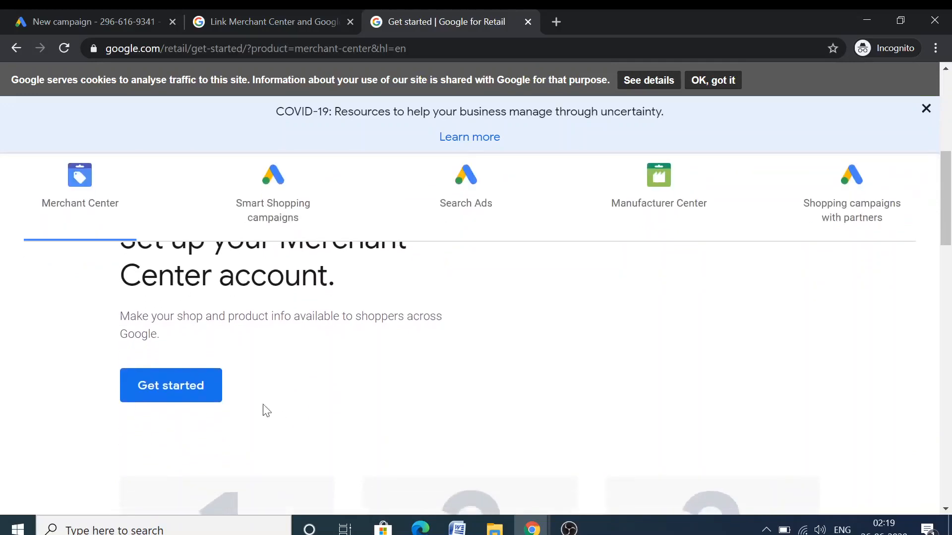
left_click(169, 386)
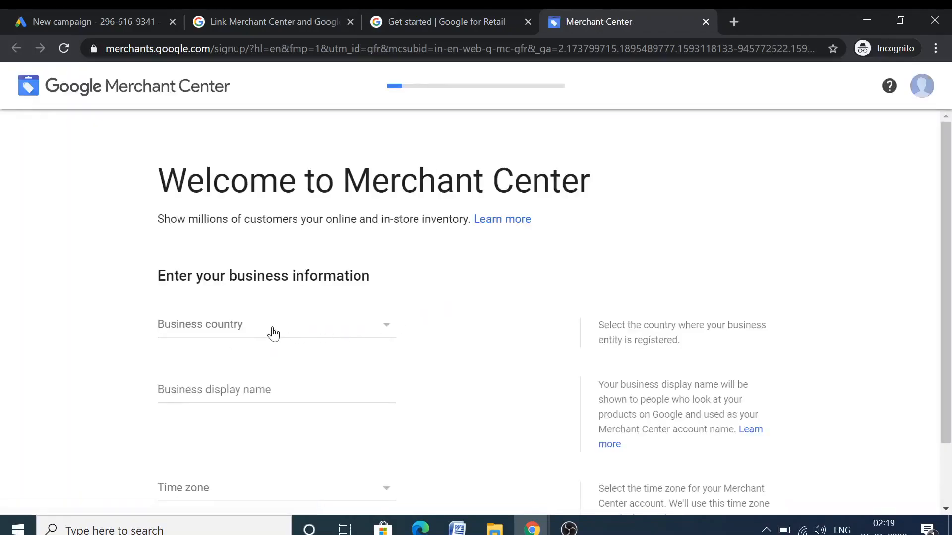
Set the business country to India
left_click(272, 331)
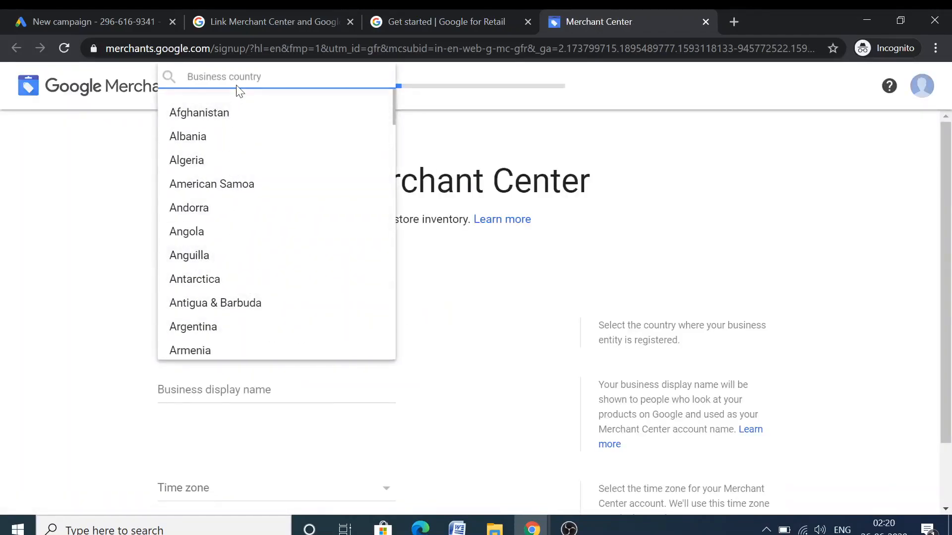
type("ind")
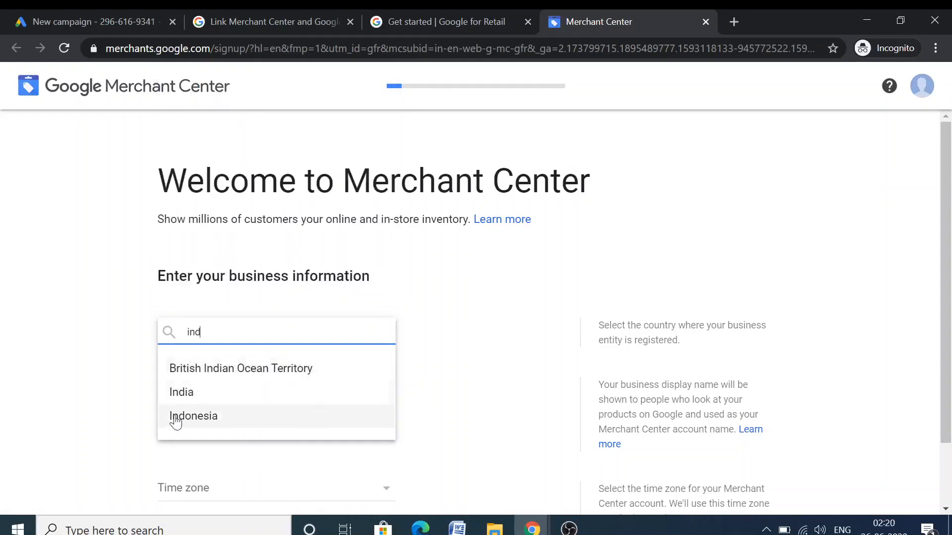
left_click(181, 393)
scroll(110, 385, "down", 1)
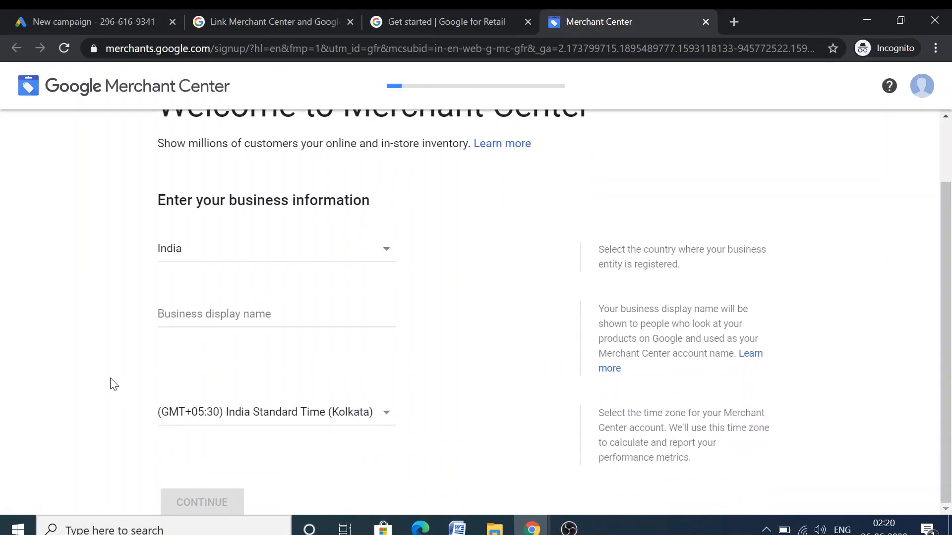
Enter display name 'Delhi Home Deals', decline research invitations and accept the terms
left_click(241, 311)
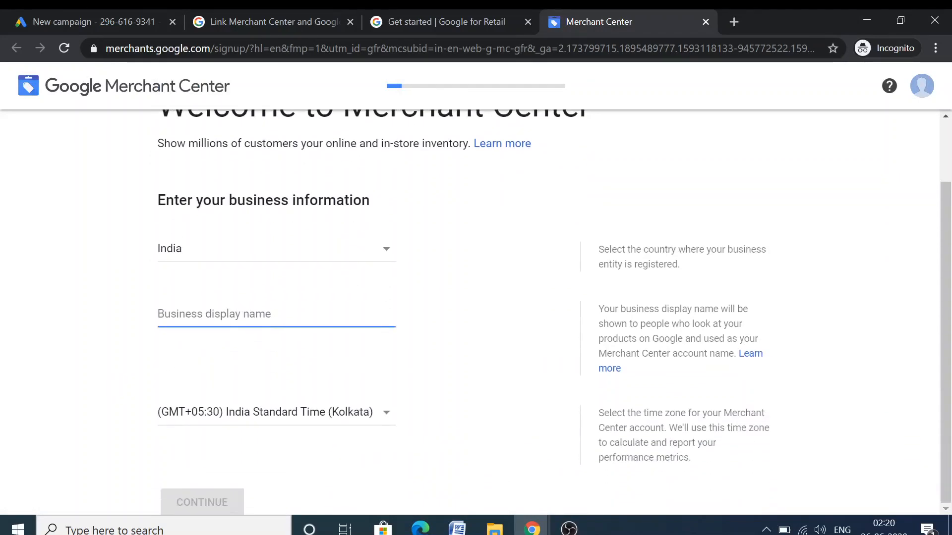
type("Delhi Ho")
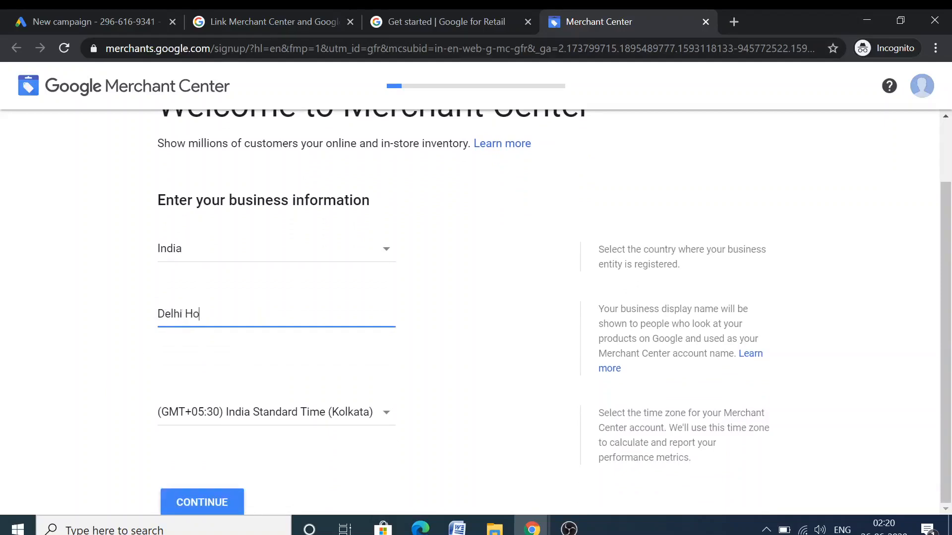
type("me Deals")
left_click(220, 501)
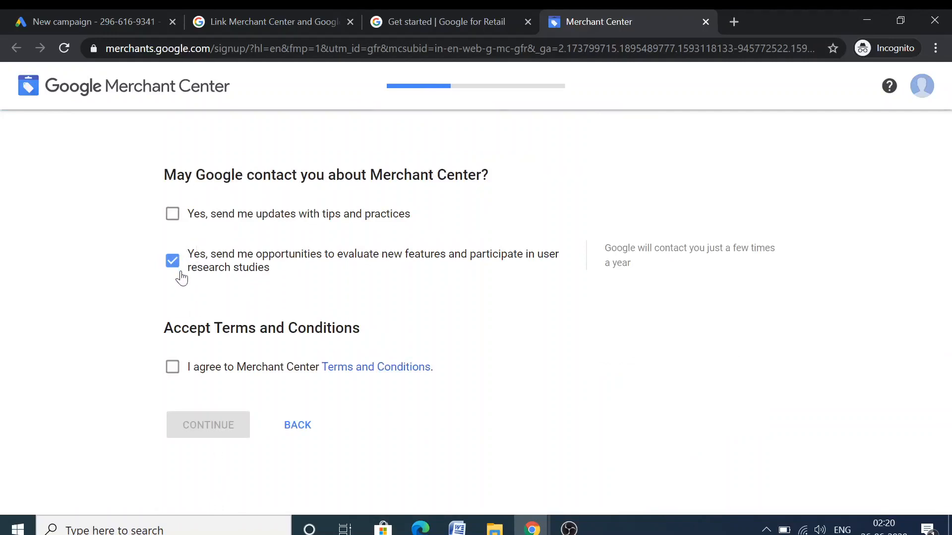
left_click(173, 268)
left_click(173, 365)
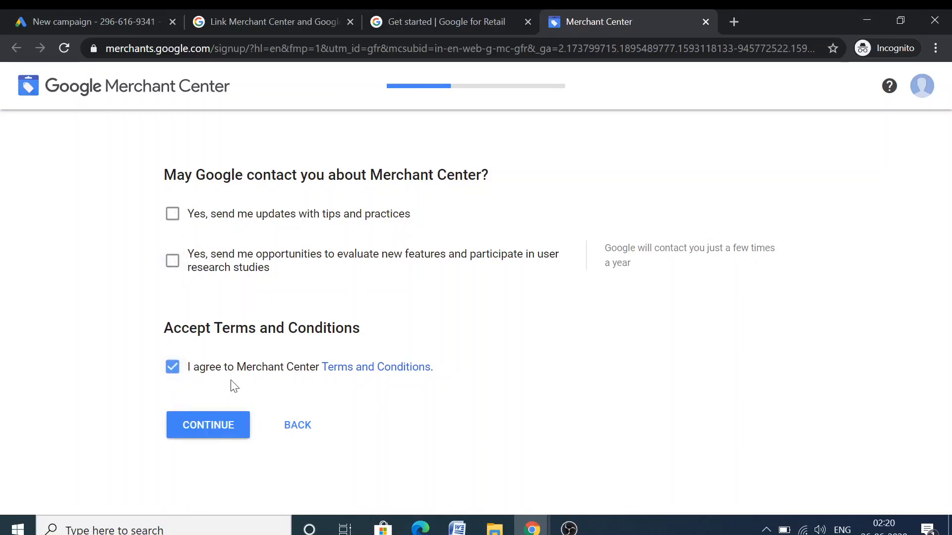
Continue to program selection and review the Surfaces across Google and Shopping ads details
left_click(213, 428)
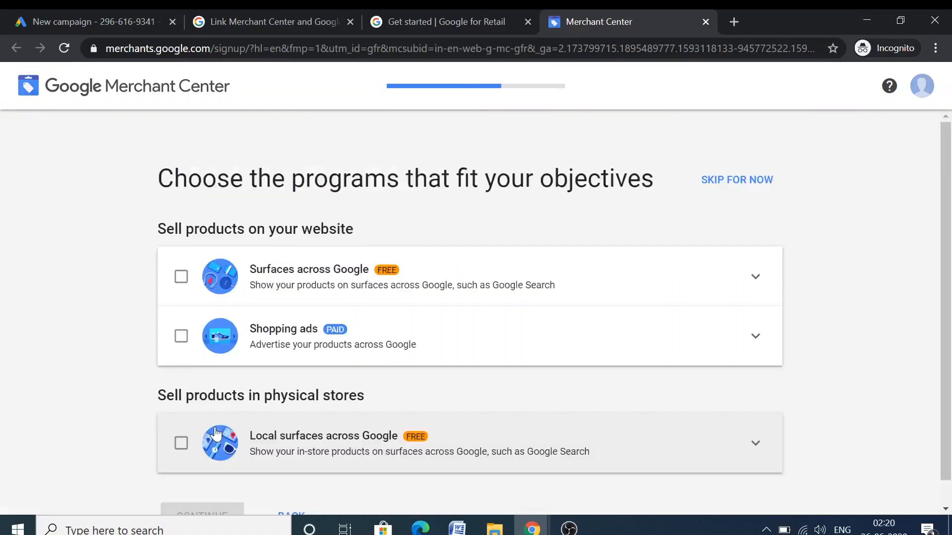
scroll(148, 251, "down", 1)
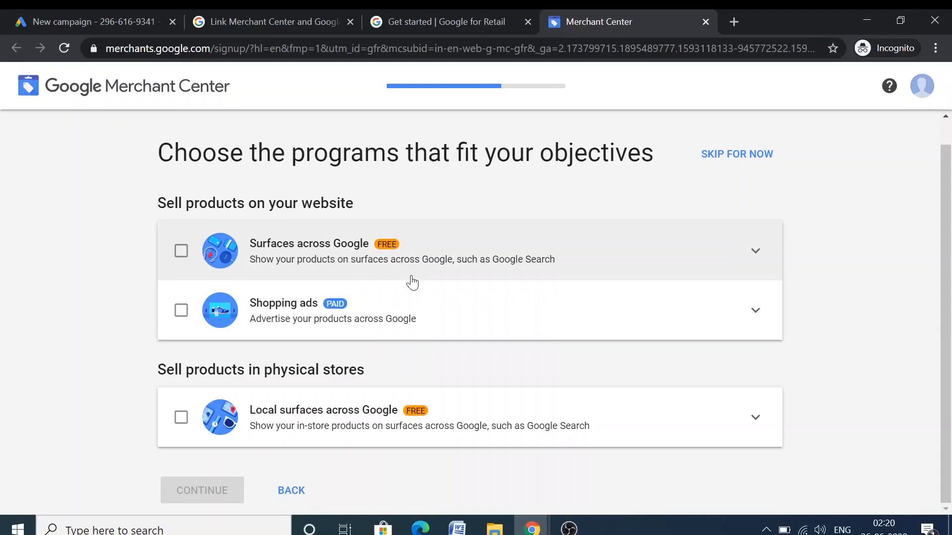
left_click(755, 251)
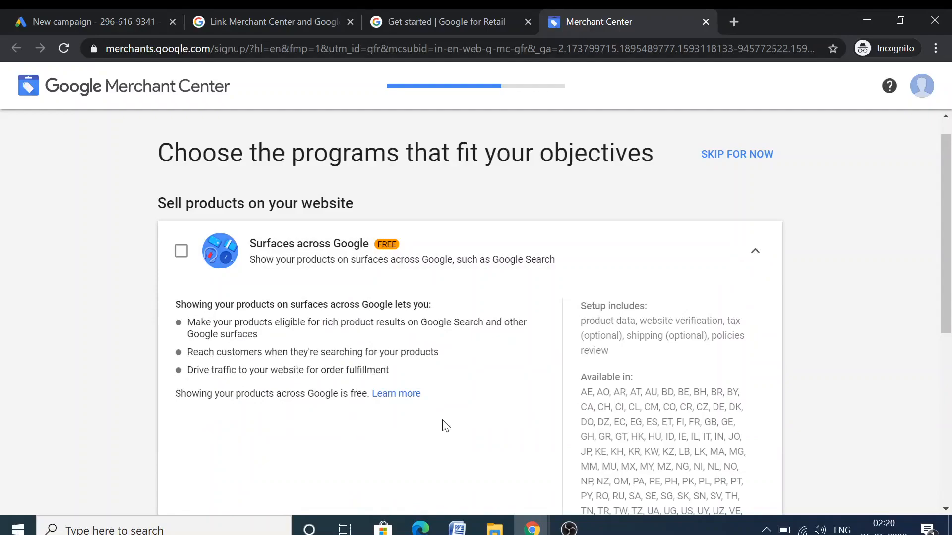
scroll(446, 427, "down", 2)
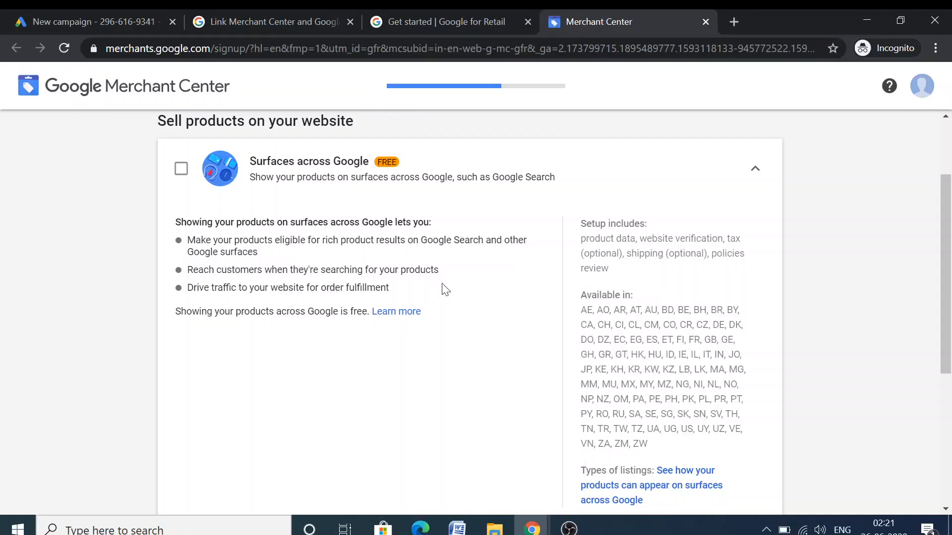
scroll(445, 289, "down", 1)
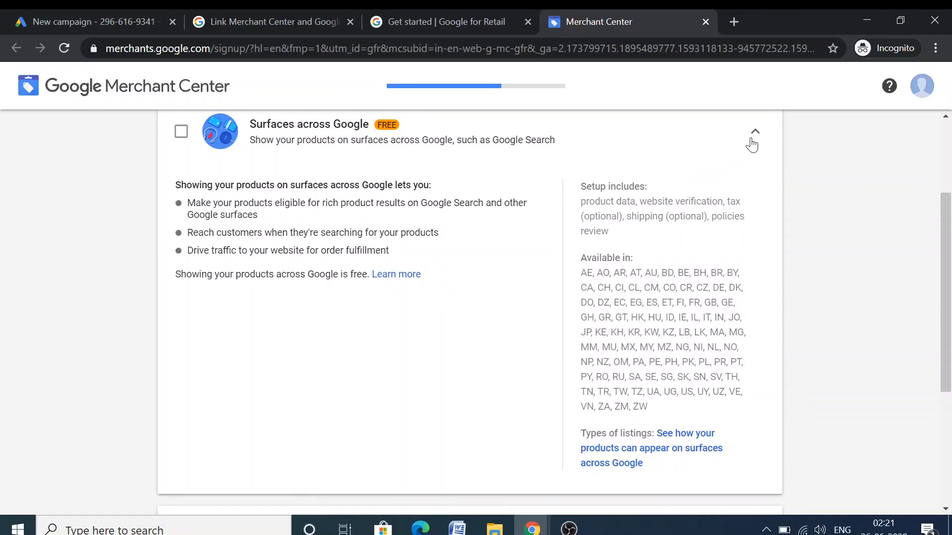
left_click(754, 133)
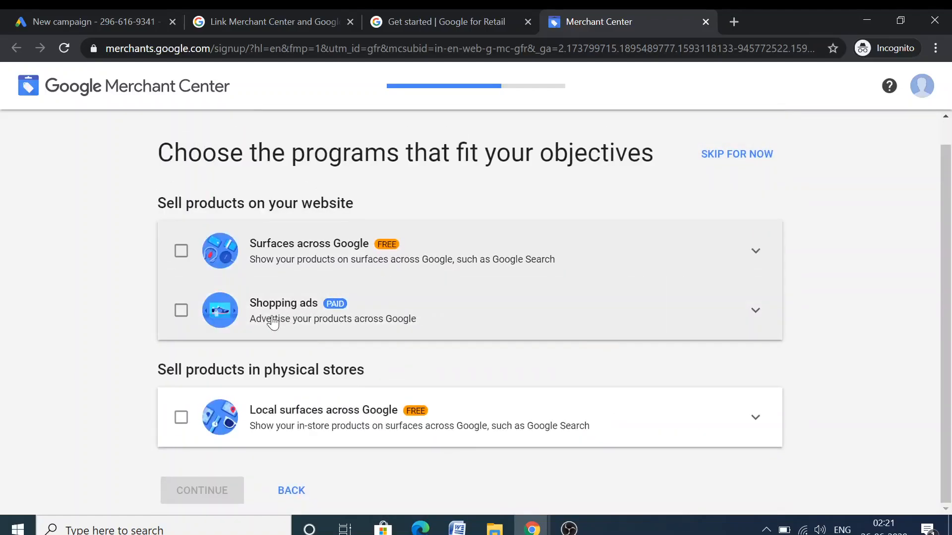
left_click(181, 311)
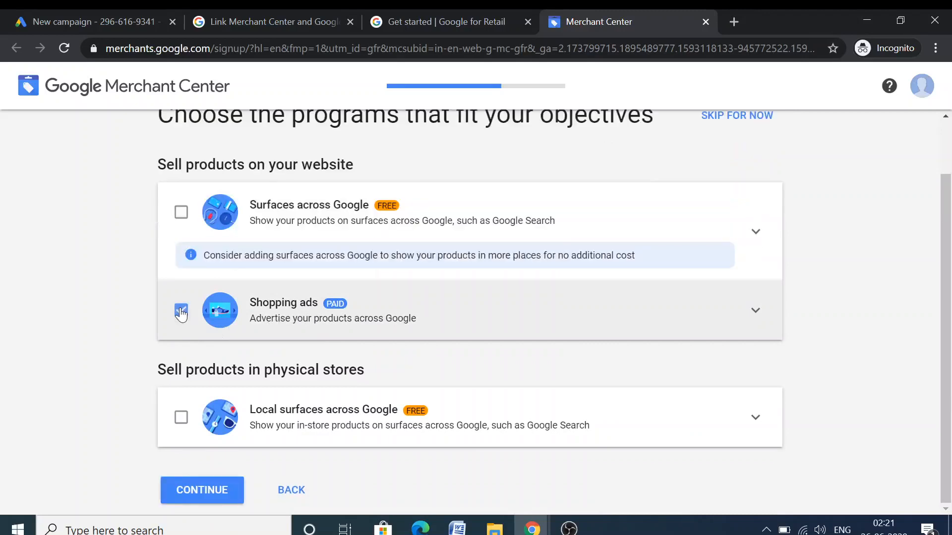
left_click(181, 312)
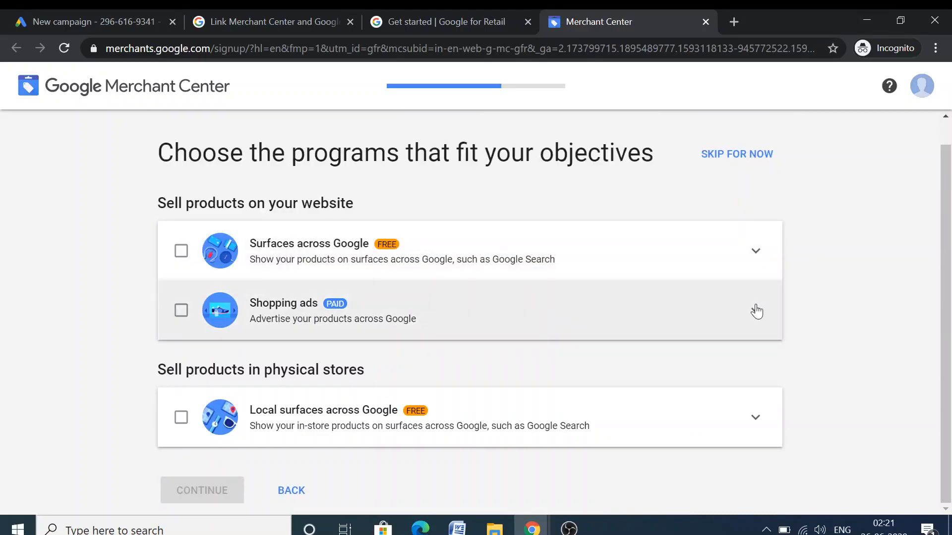
left_click(757, 312)
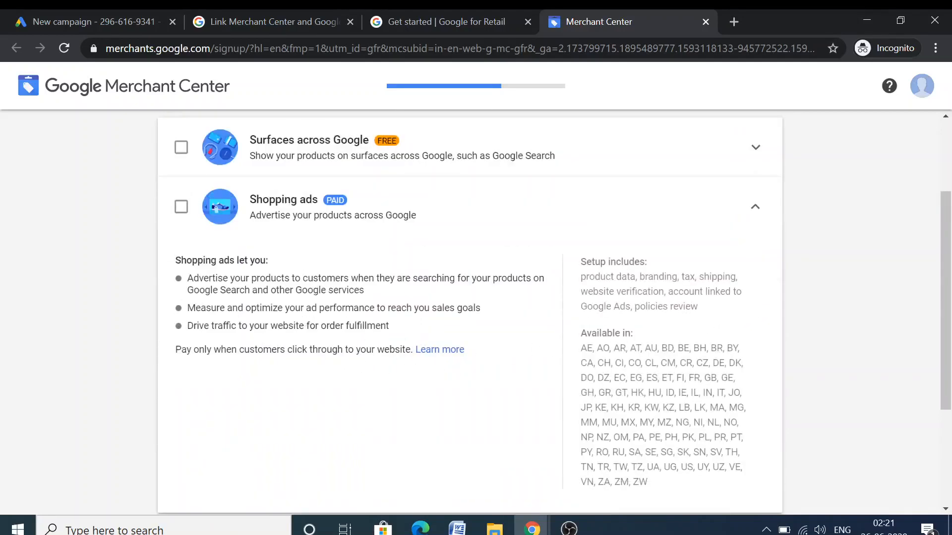
scroll(470, 313, "up", 2)
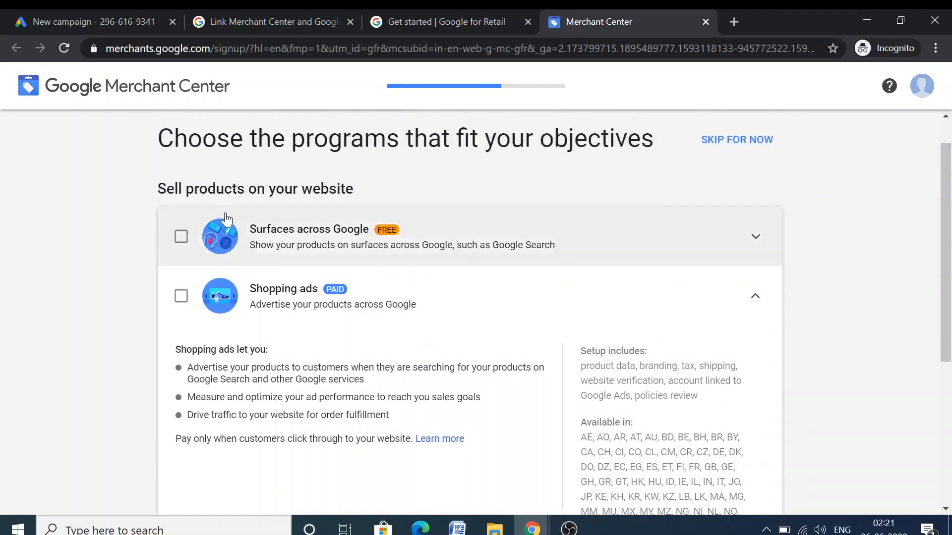
Tick Surfaces across Google, Shopping ads and Local surfaces across Google
left_click(181, 237)
left_click(181, 296)
scroll(182, 303, "down", 2)
scroll(554, 312, "down", 1)
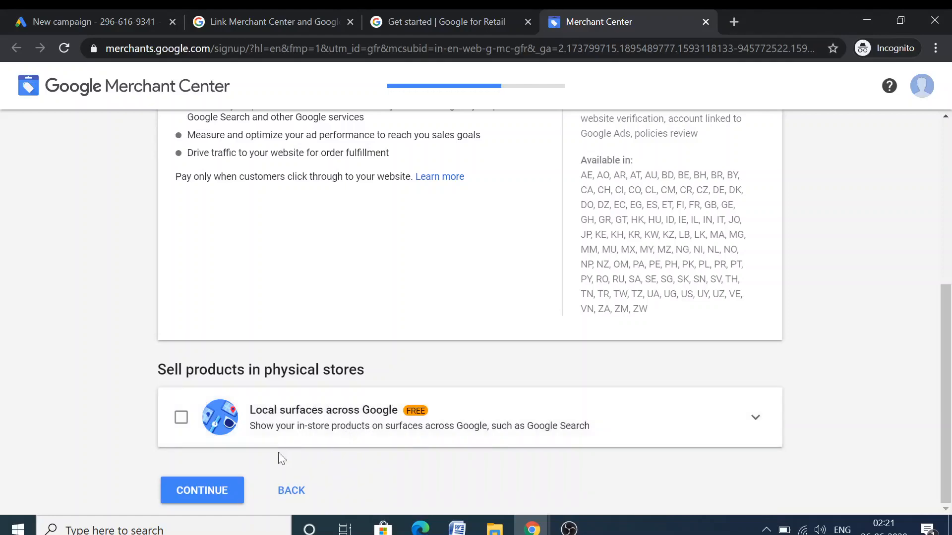
left_click(181, 422)
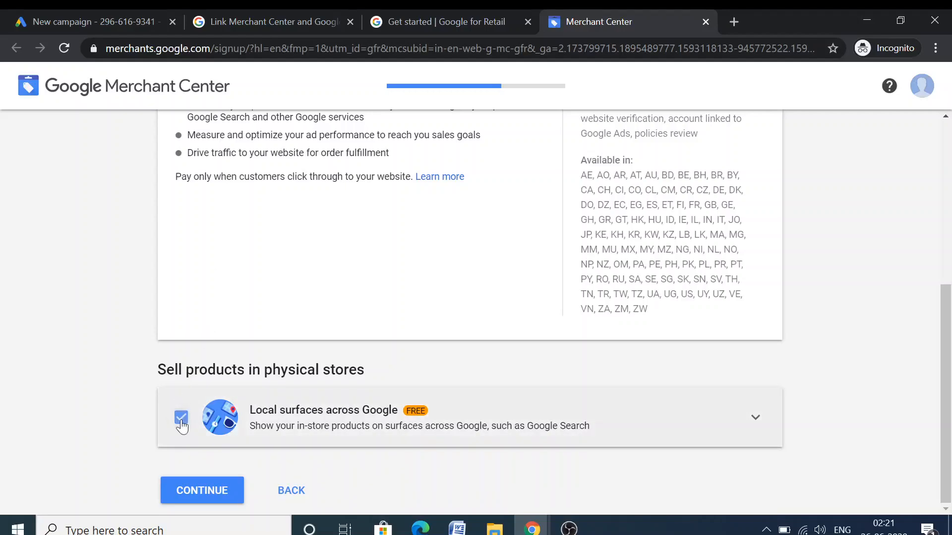
scroll(266, 218, "up", 4)
scroll(260, 275, "down", 4)
Review the sign-up summary and create the Delhi Home Deals Merchant Center account
left_click(208, 493)
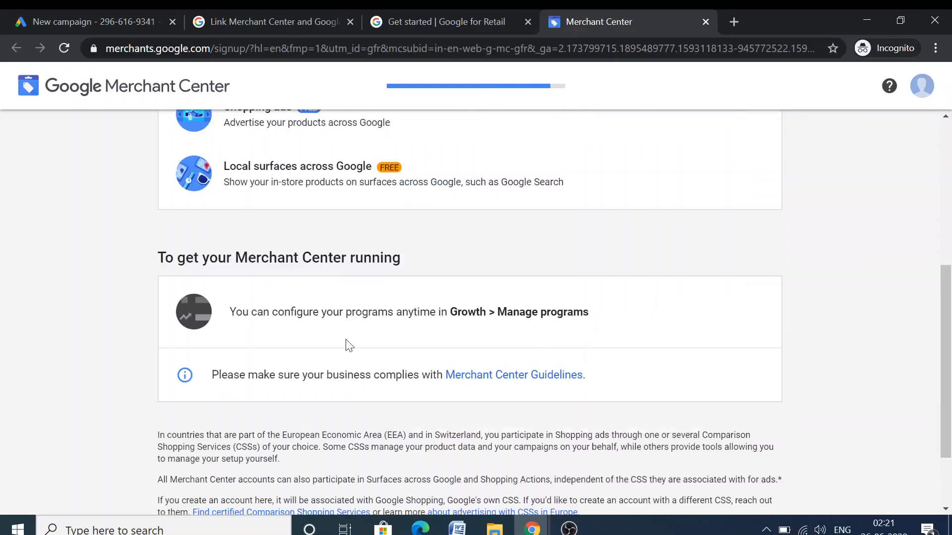
scroll(342, 298, "up", 3)
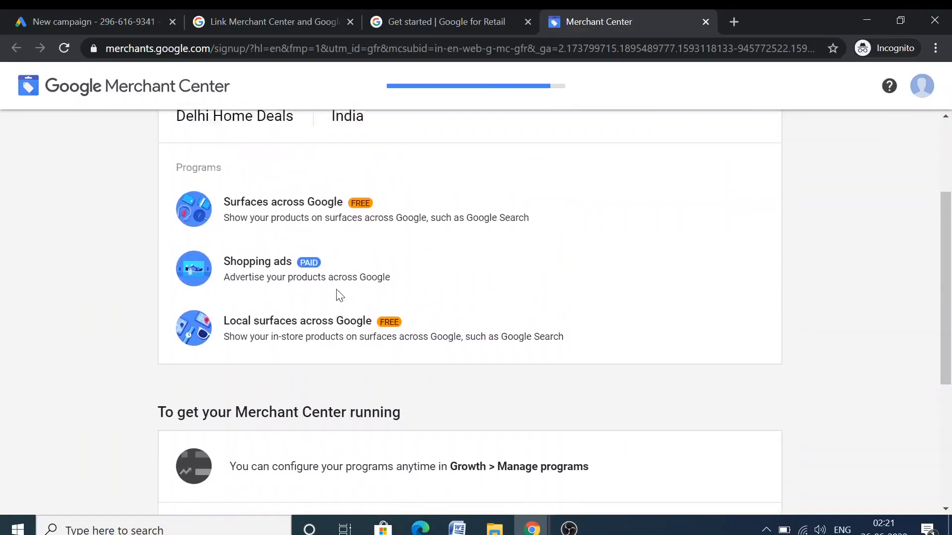
scroll(340, 296, "up", 3)
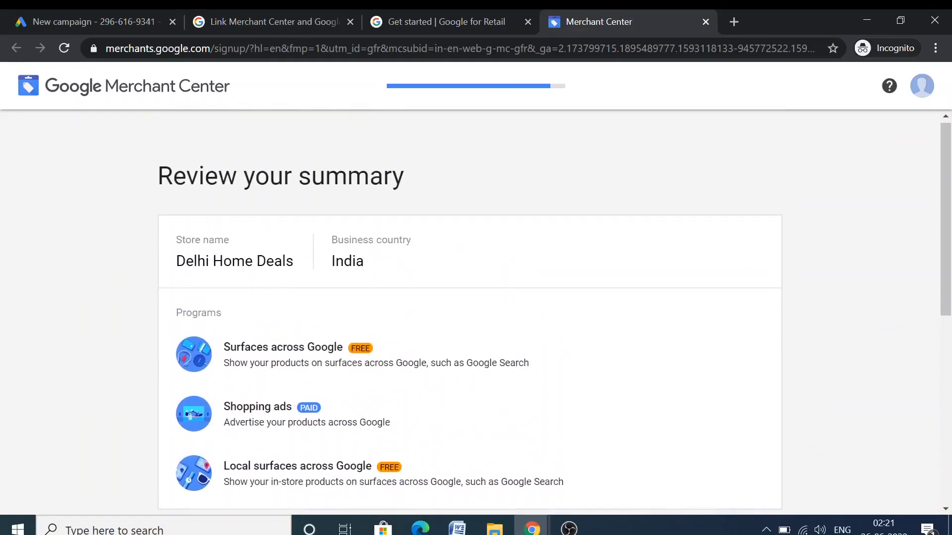
scroll(399, 240, "down", 3)
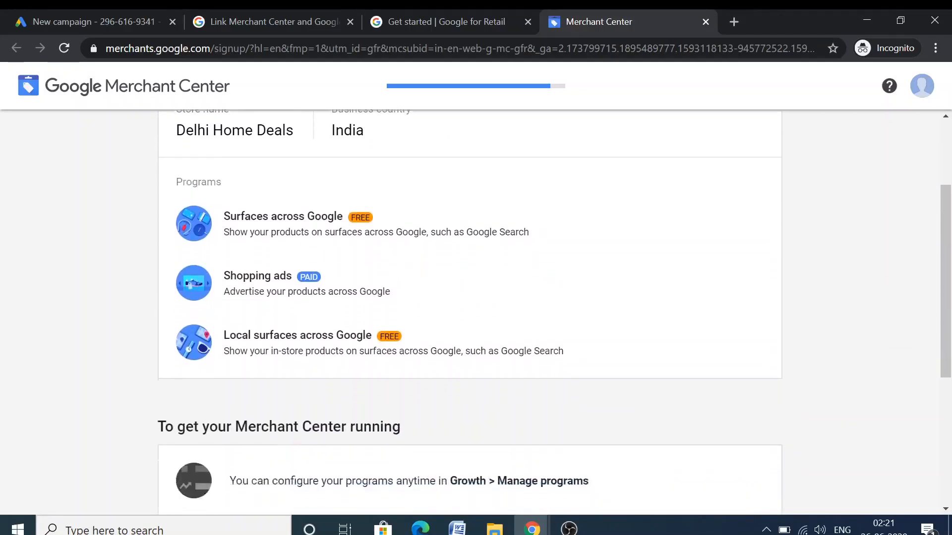
scroll(317, 293, "down", 3)
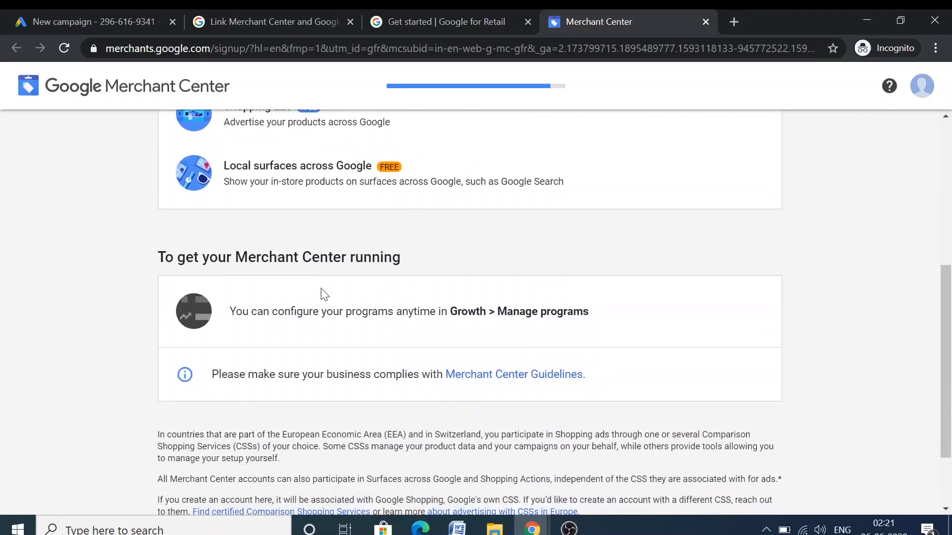
scroll(378, 283, "down", 2)
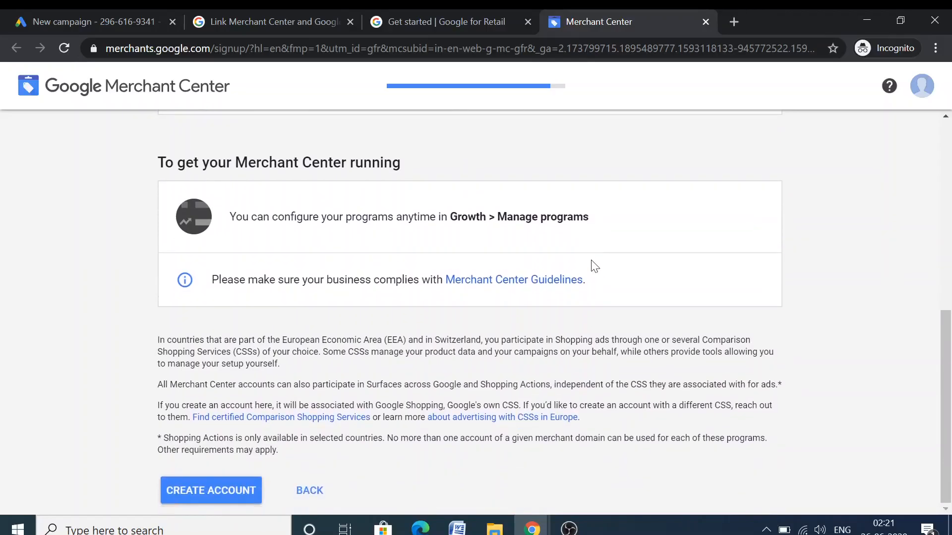
left_click(226, 485)
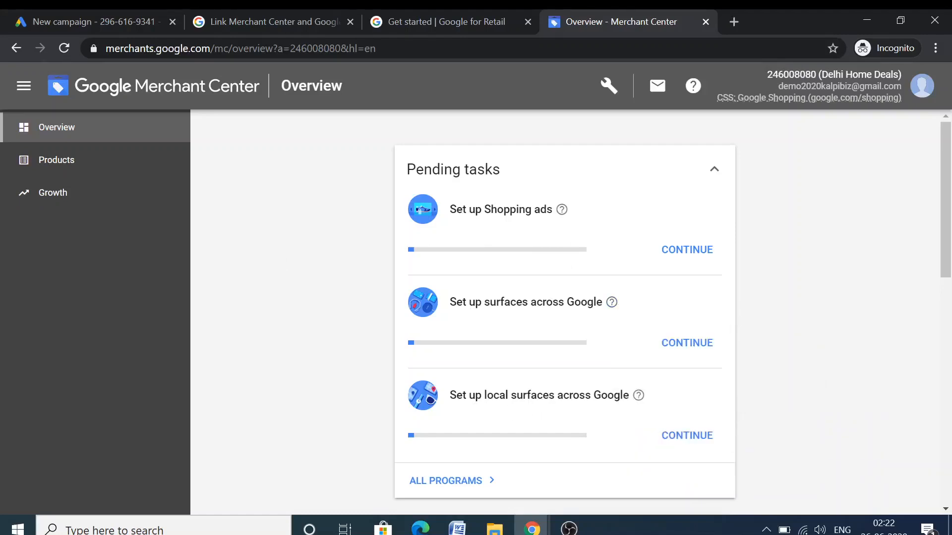
Look over Growth > Opportunities and Manage programs, then go to the Products page
mouse_move(638, 395)
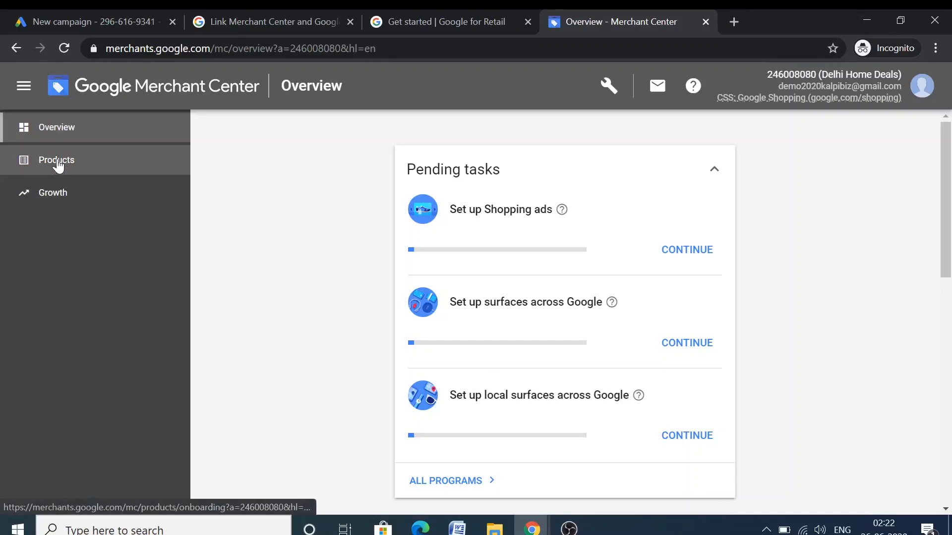
left_click(43, 197)
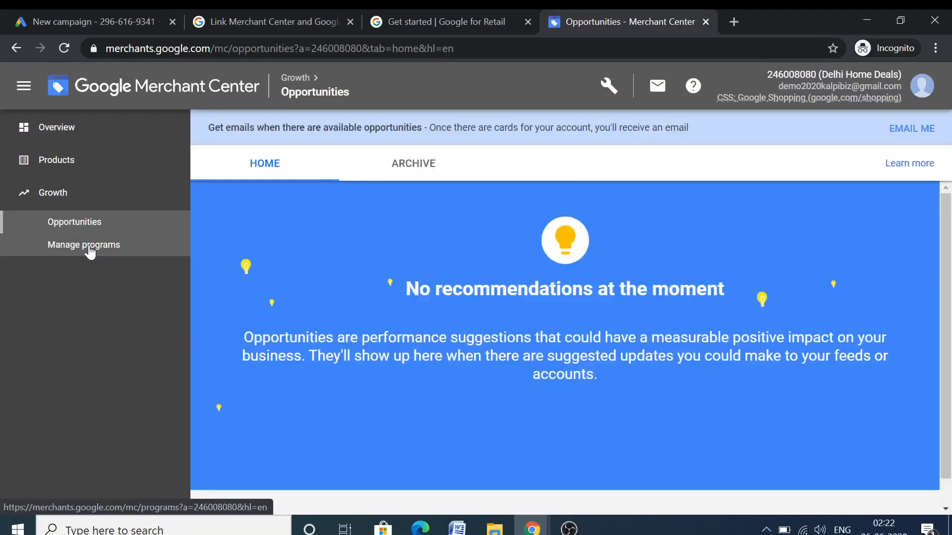
left_click(90, 251)
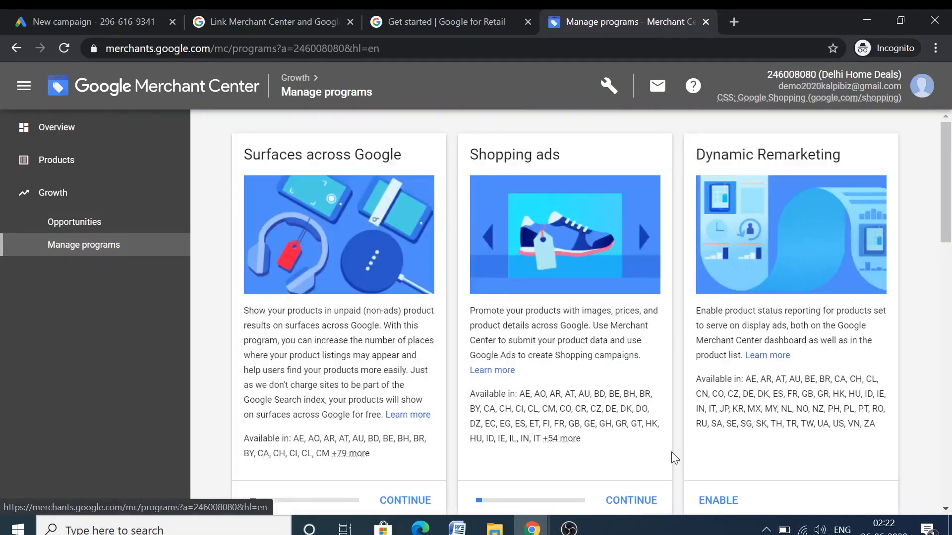
left_click(66, 163)
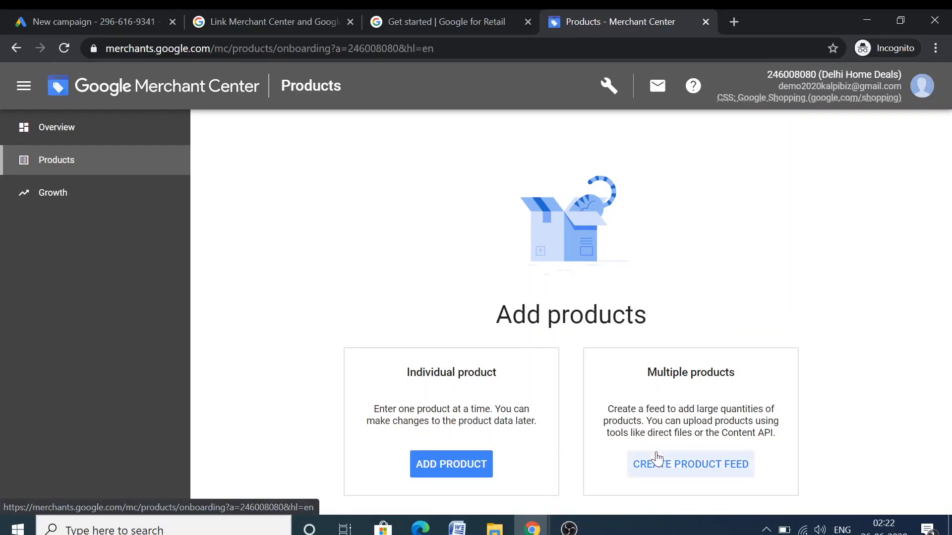
Start adding a single product and check its India / English country and language
left_click(460, 468)
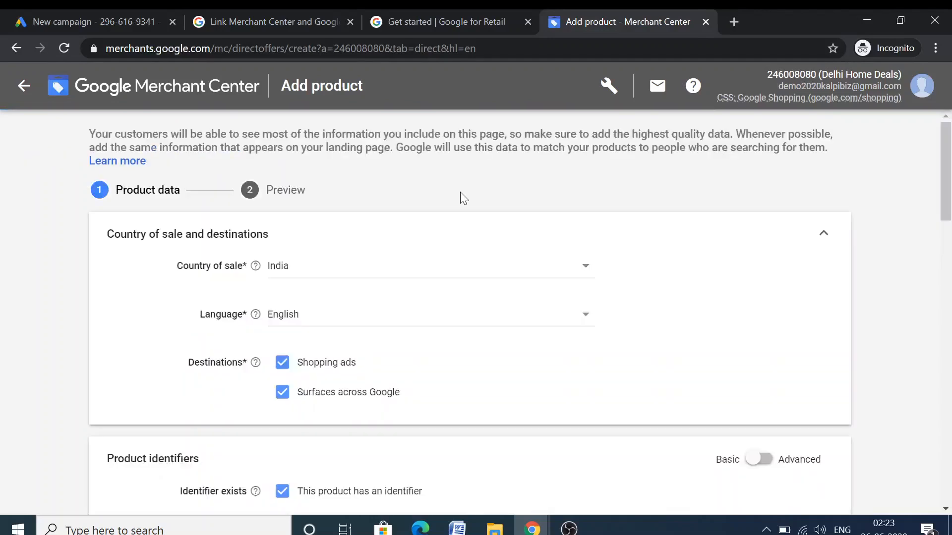
scroll(307, 271, "down", 1)
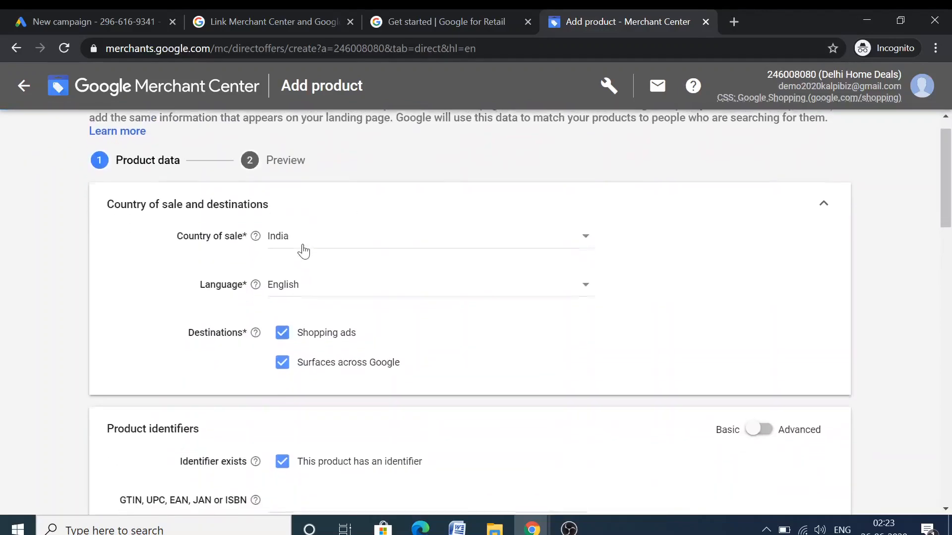
scroll(304, 237, "down", 1)
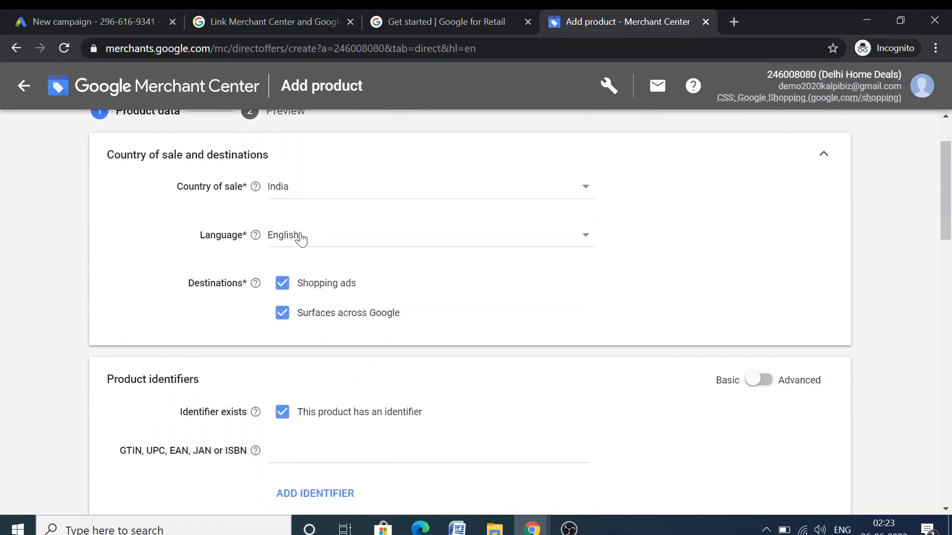
scroll(311, 257, "down", 1)
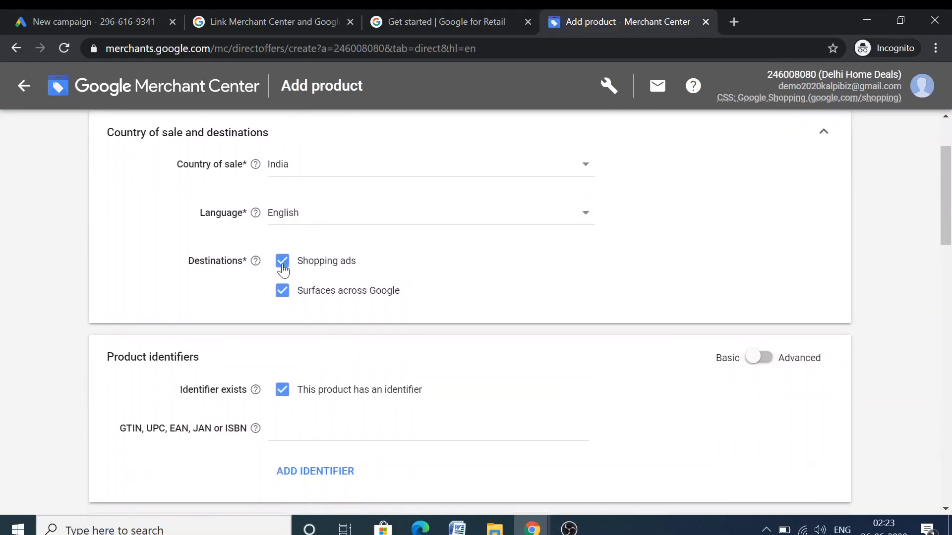
scroll(283, 268, "down", 1)
scroll(284, 277, "down", 1)
scroll(286, 280, "down", 4)
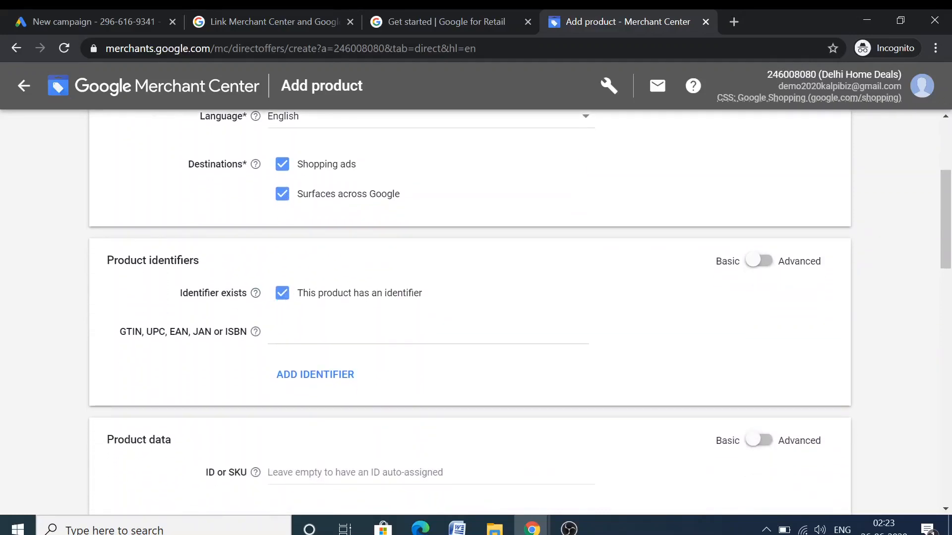
Mark the product as having no identifier and scroll down to Product data
mouse_move(256, 337)
left_click(280, 297)
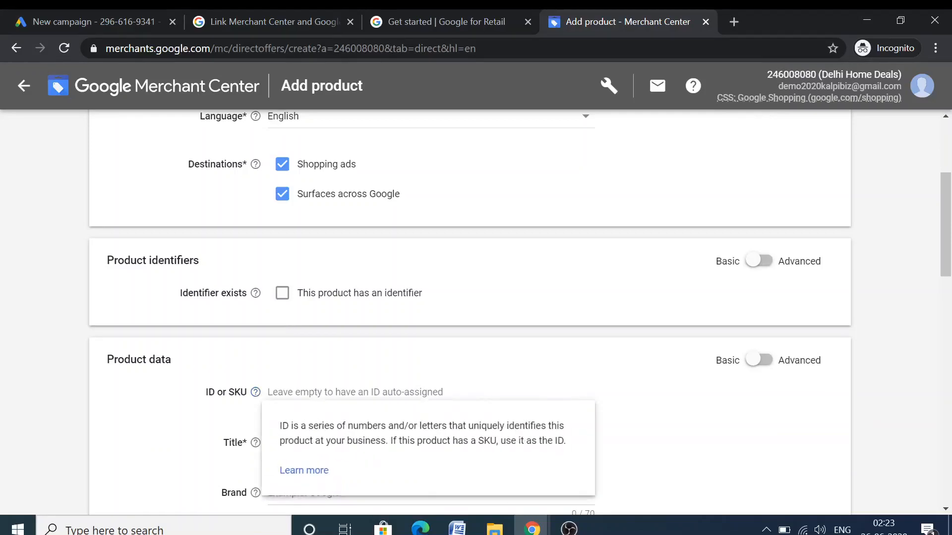
scroll(288, 397, "down", 1)
scroll(313, 369, "down", 2)
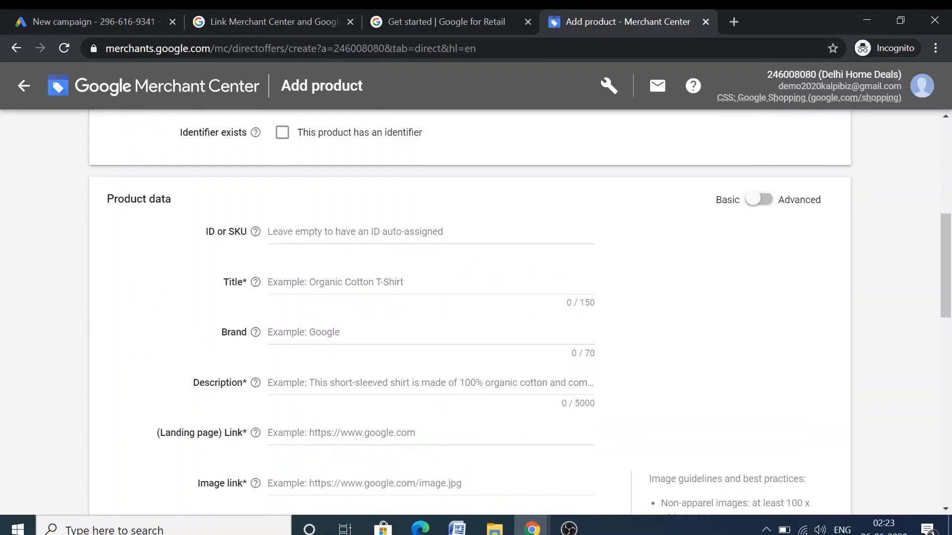
scroll(337, 255, "down", 1)
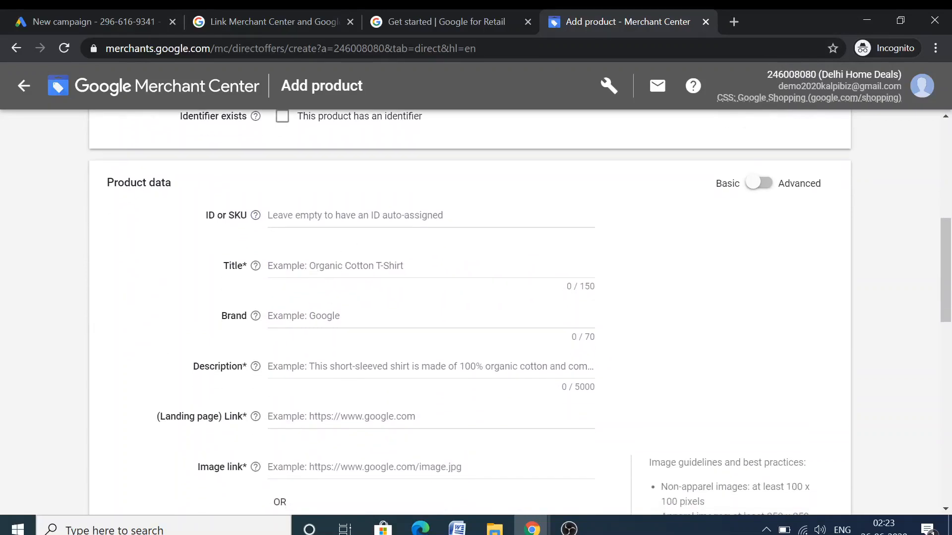
Enter product ID 350 and a draft title 'Complete Digital Marketing Course'
left_click(277, 216)
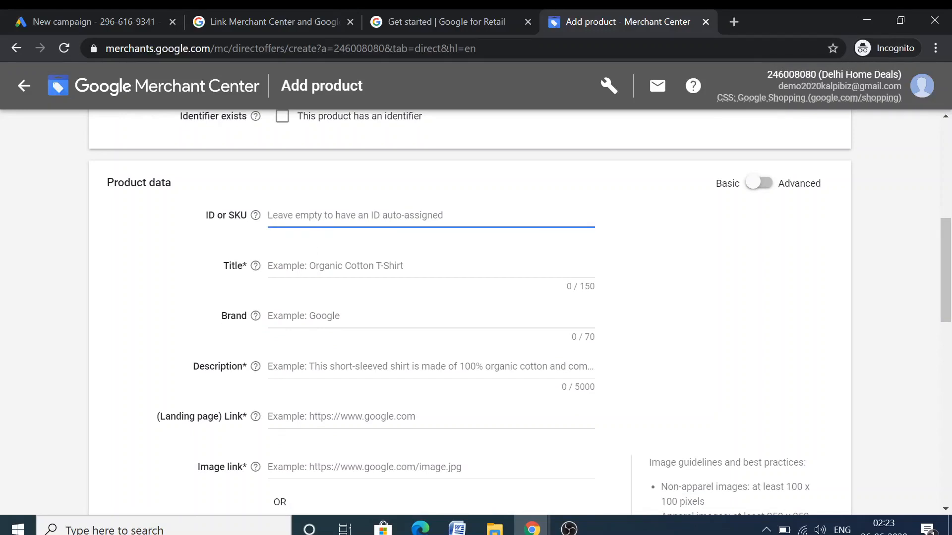
type("350")
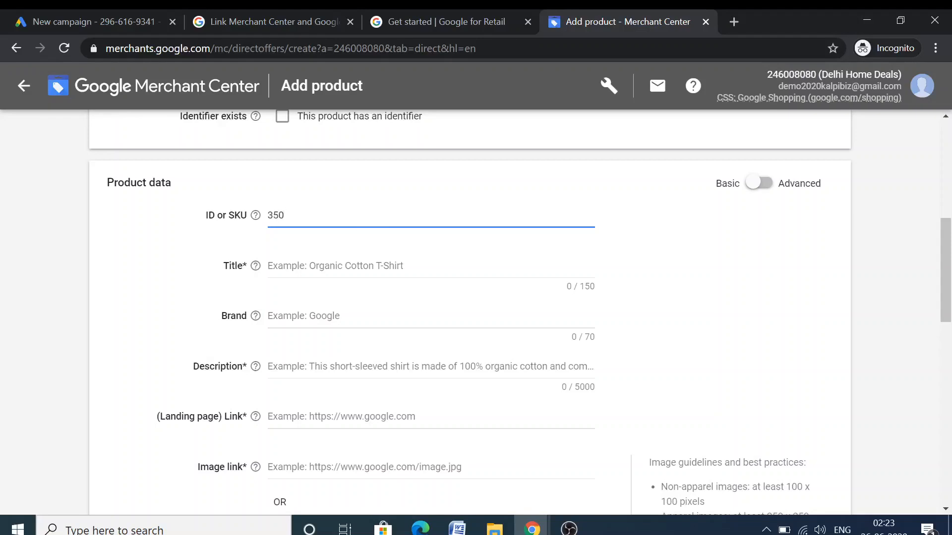
key("Tab")
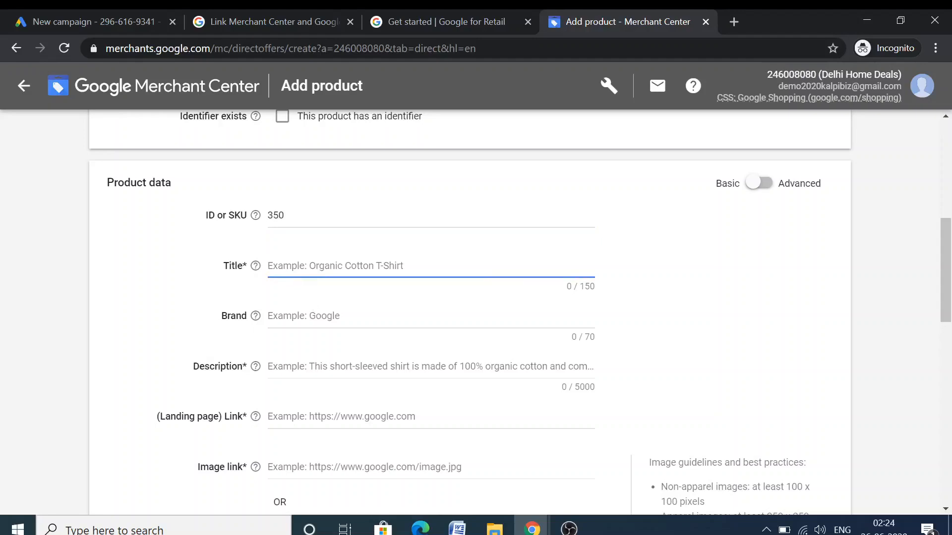
type("Complete Digital ")
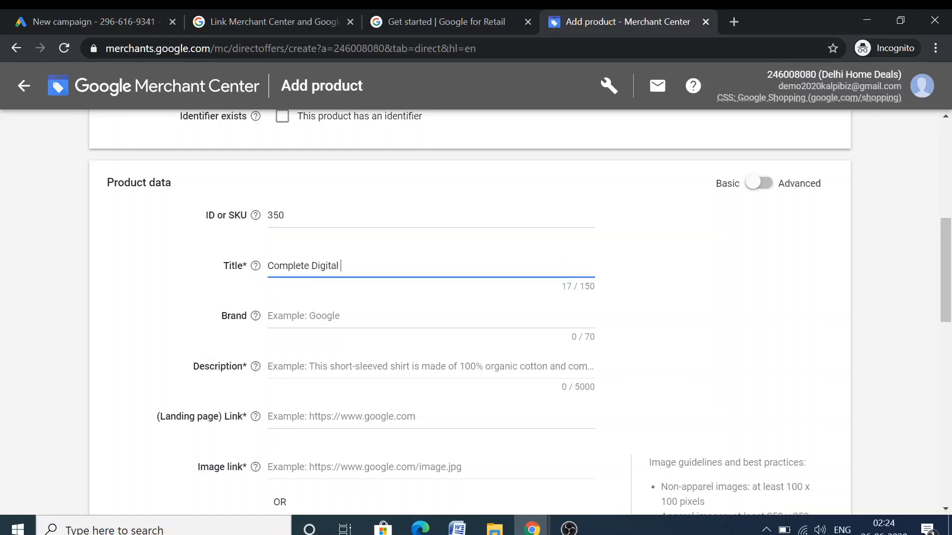
type("Marketing Course")
left_click(255, 316)
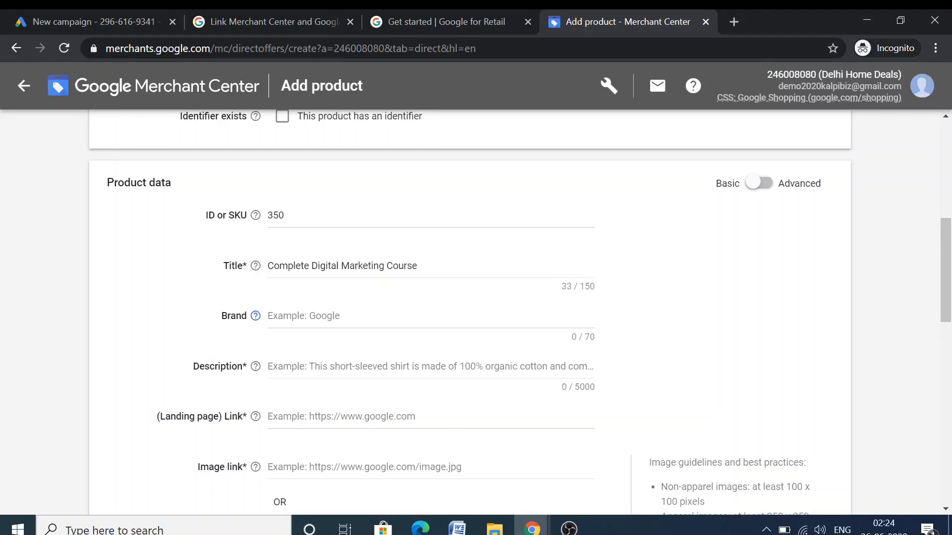
key("Tab")
Replace the title with 'Samsung Note 9s' and set the Brand to 'Samsung'
left_click_drag(418, 268, 234, 283)
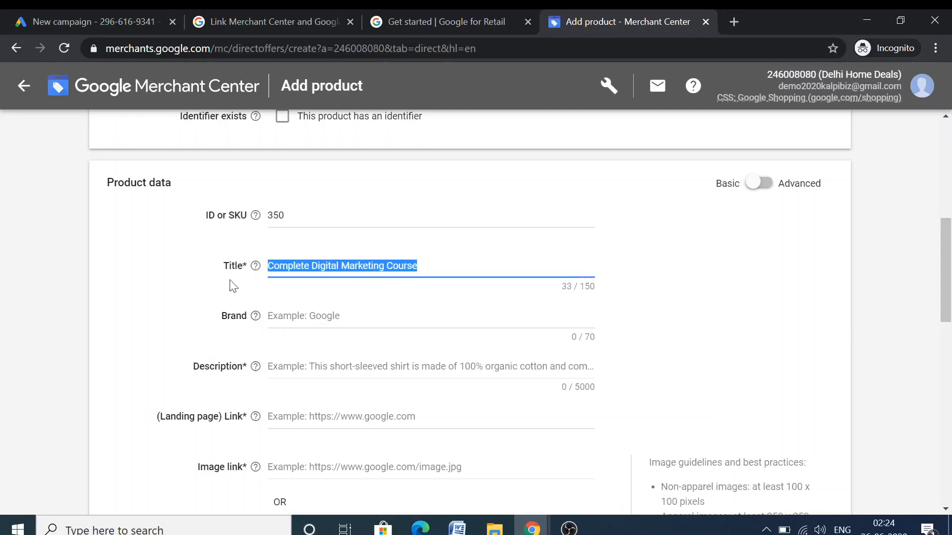
key("BackSpace")
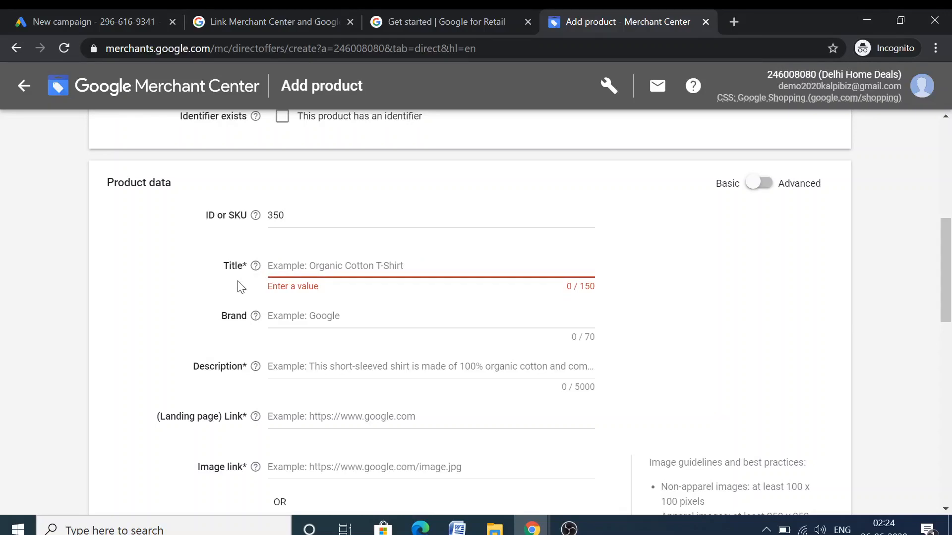
type("Samsun")
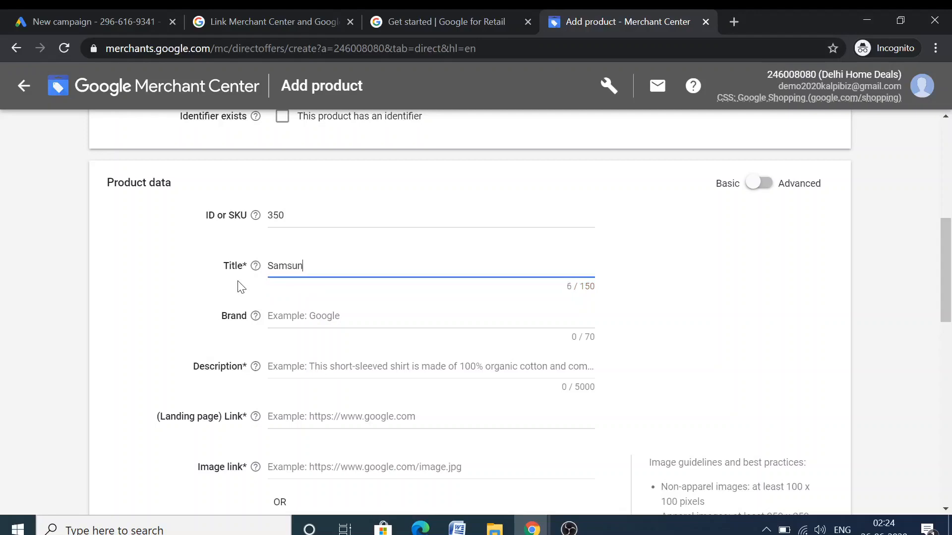
type("g Note 9s")
scroll(241, 287, "up", 1)
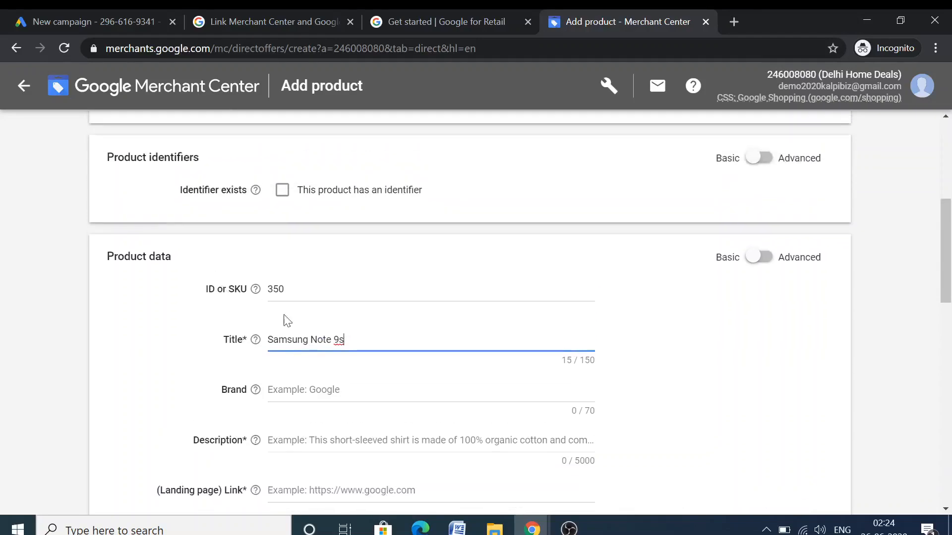
left_click(337, 389)
type("Samsung")
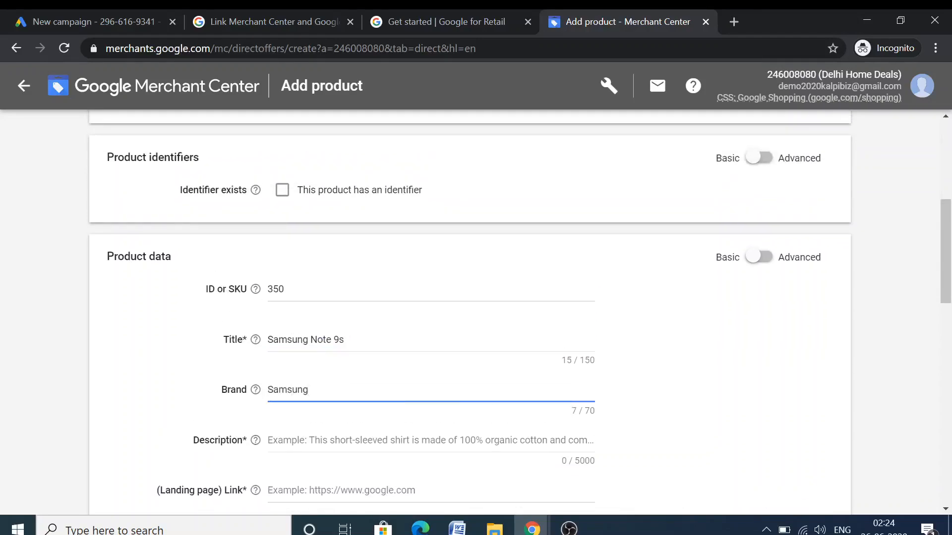
scroll(341, 403, "down", 2)
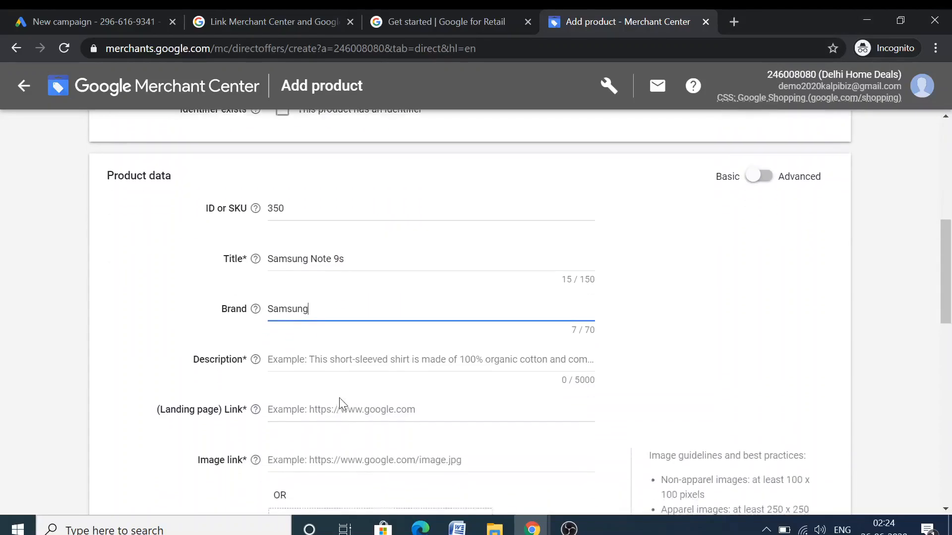
left_click(327, 343)
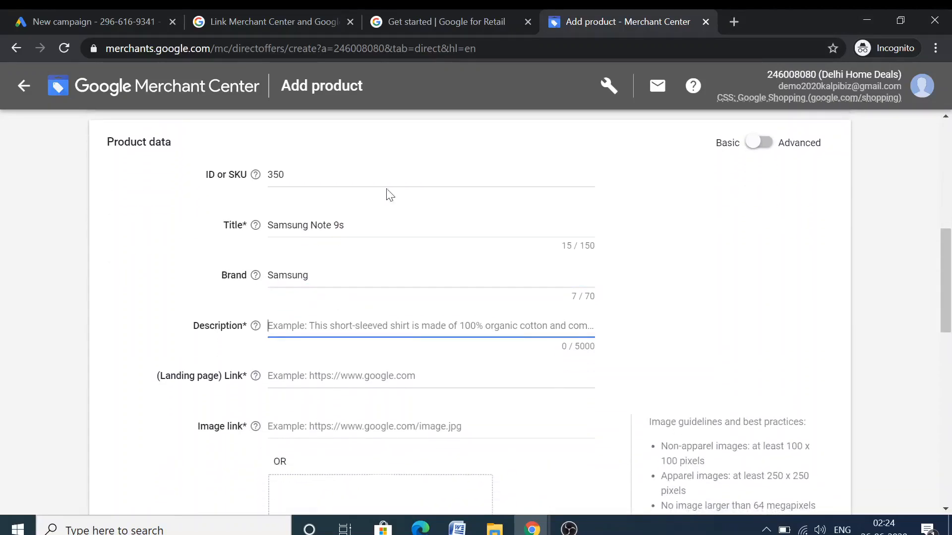
Search Google for 'samsung 9s' in a new Chrome tab
left_click(735, 20)
type("sam")
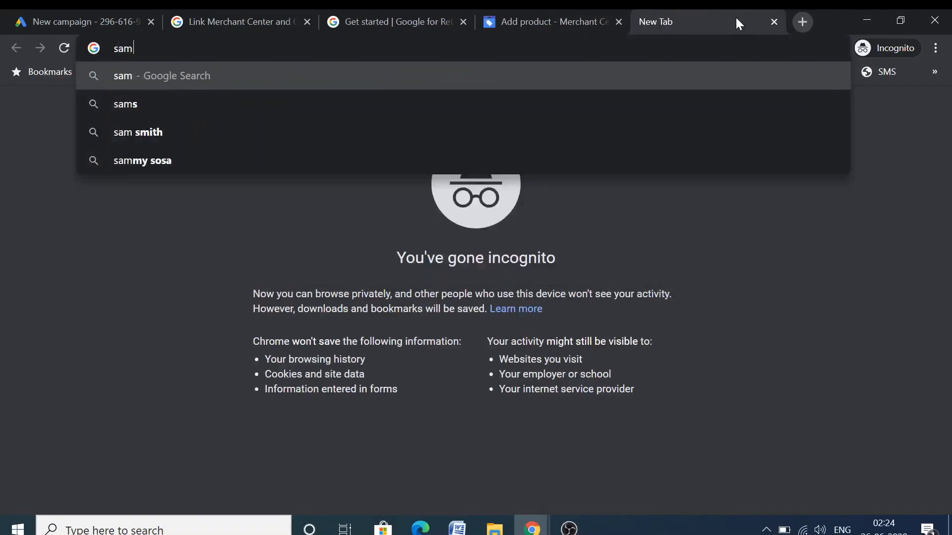
type("sung 9s")
key("Return")
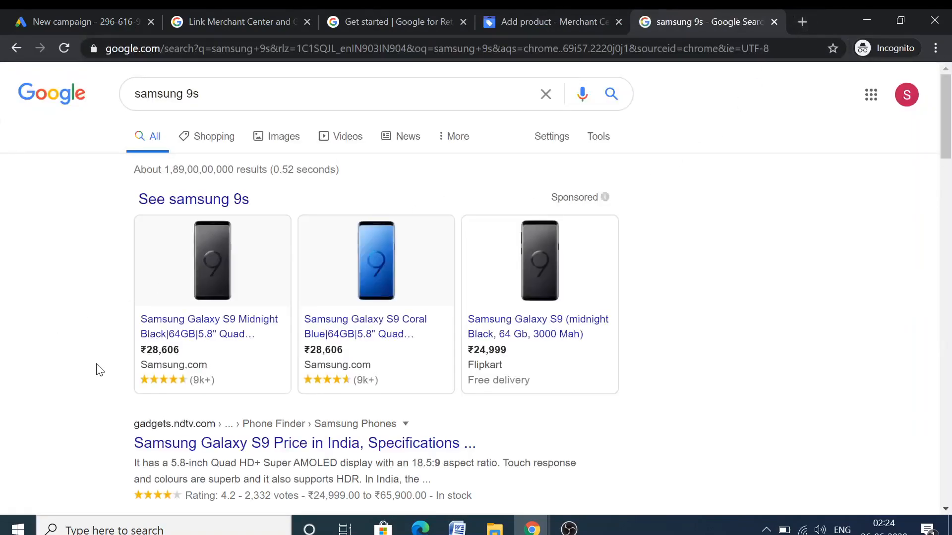
scroll(97, 363, "down", 3)
scroll(96, 363, "up", 5)
scroll(131, 298, "down", 5)
scroll(131, 310, "down", 5)
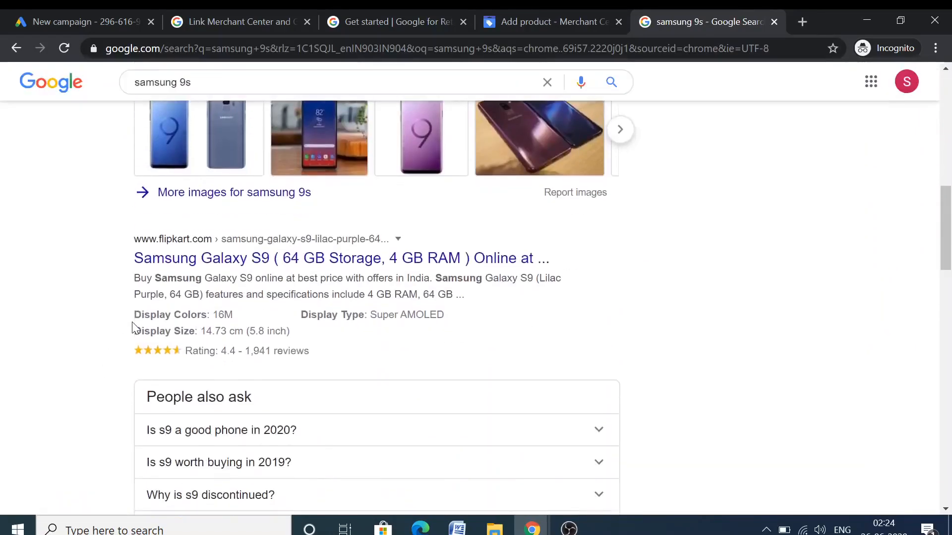
Open the Flipkart Galaxy S9 listing in its own tab, close the search, select its title
right_click(234, 267)
left_click(268, 271)
left_click(724, 20)
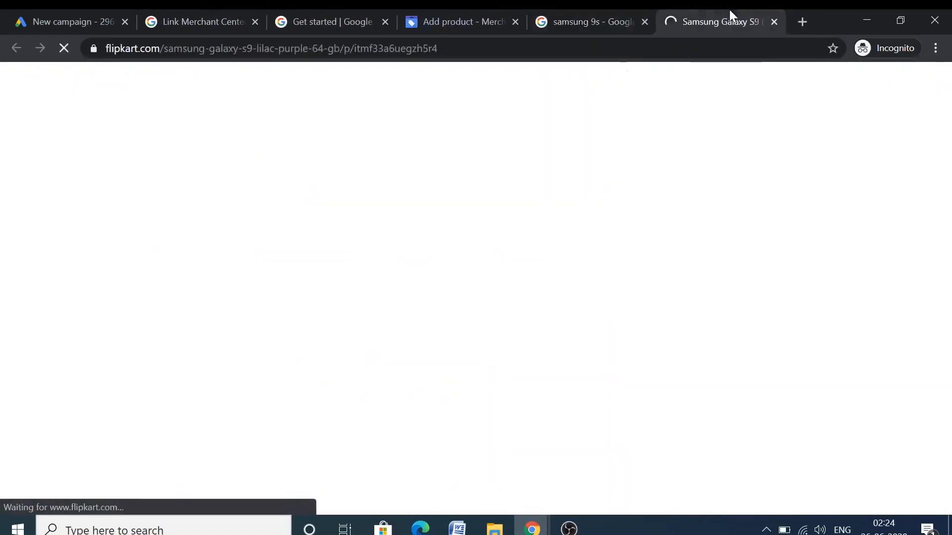
left_click(645, 23)
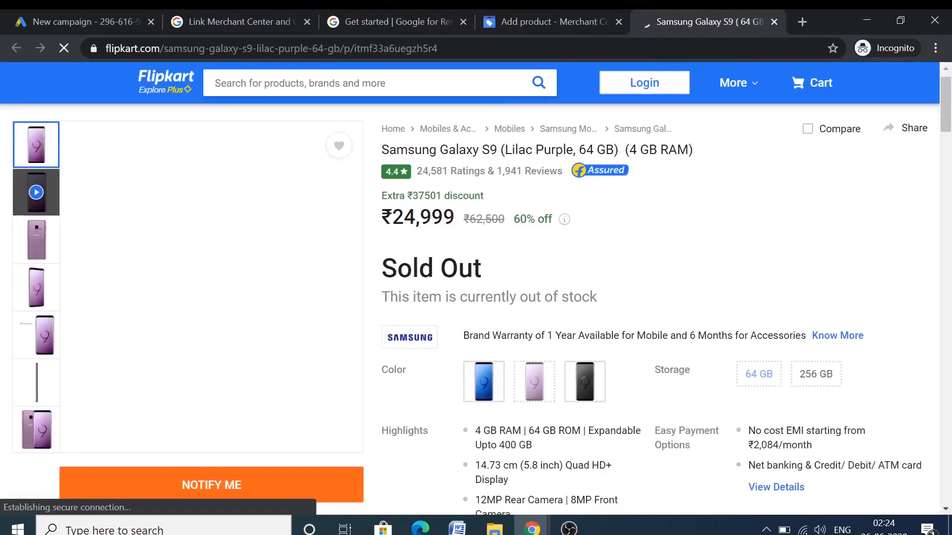
left_click_drag(382, 150, 743, 142)
key("ctrl+c")
Replace the old Samsung Note 9s title with the Flipkart Samsung Galaxy S9 title
left_click(546, 21)
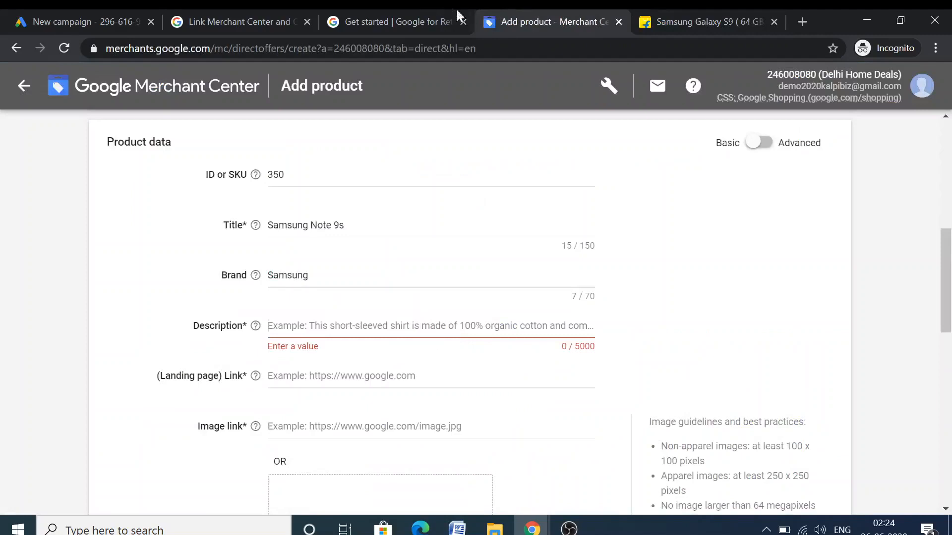
left_click(347, 226)
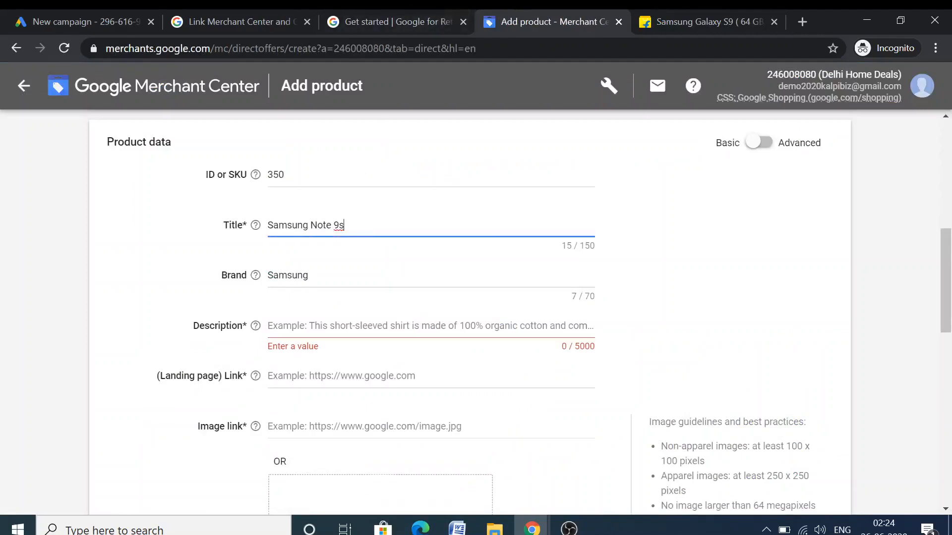
key("ctrl+a")
key("ctrl+v")
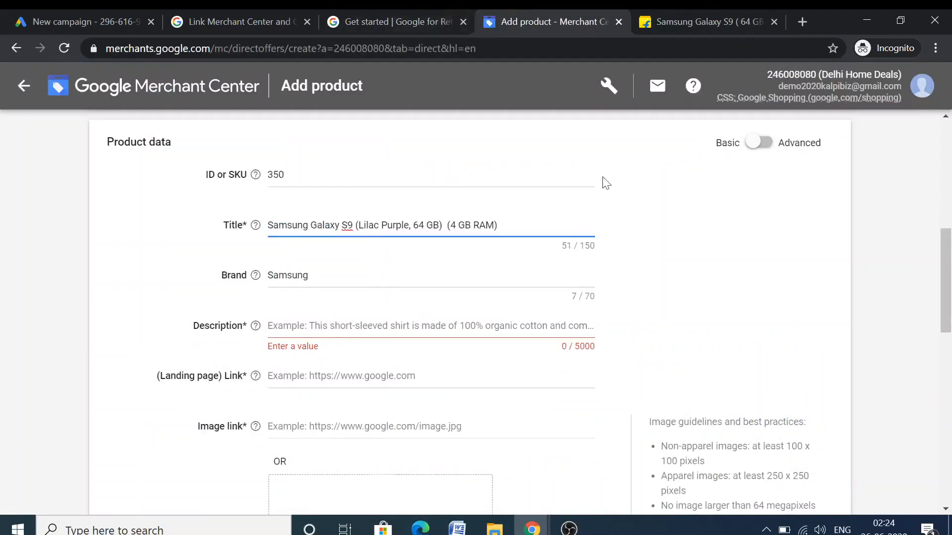
Copy the Samsung Galaxy S9 description from Flipkart into the Description field
left_click(678, 15)
scroll(664, 308, "down", 8)
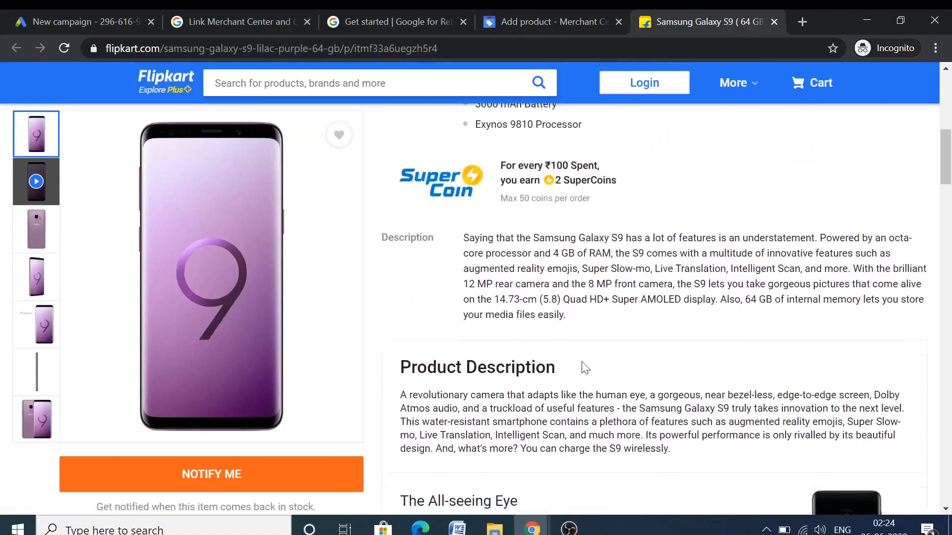
left_click_drag(463, 180, 595, 271)
key("ctrl+c")
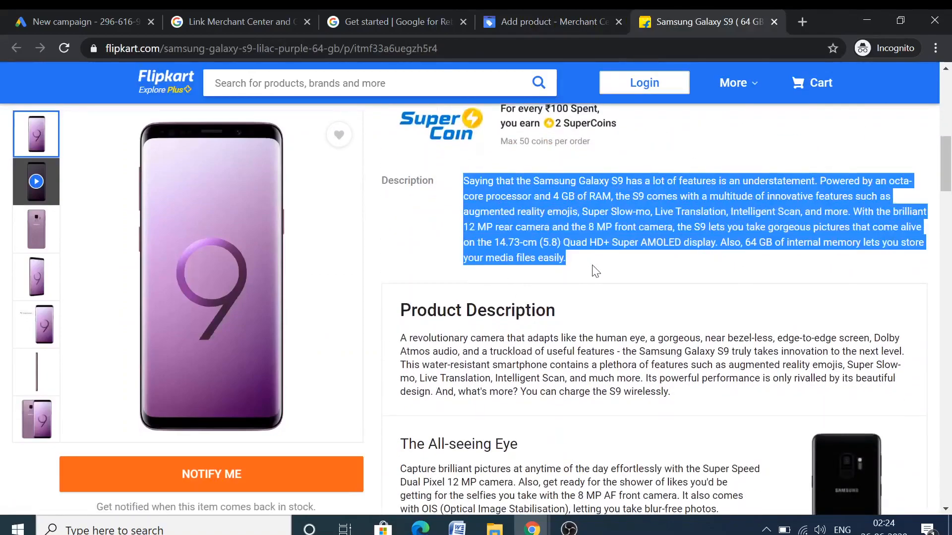
left_click(545, 20)
left_click(317, 326)
key("ctrl+v")
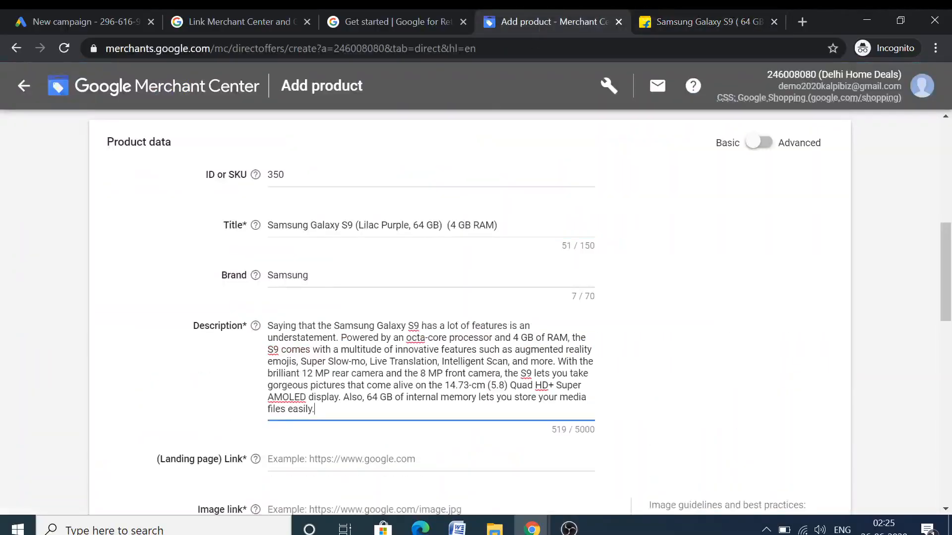
Set the landing page link to the Flipkart product page URL
left_click(317, 457)
scroll(317, 457, "down", 4)
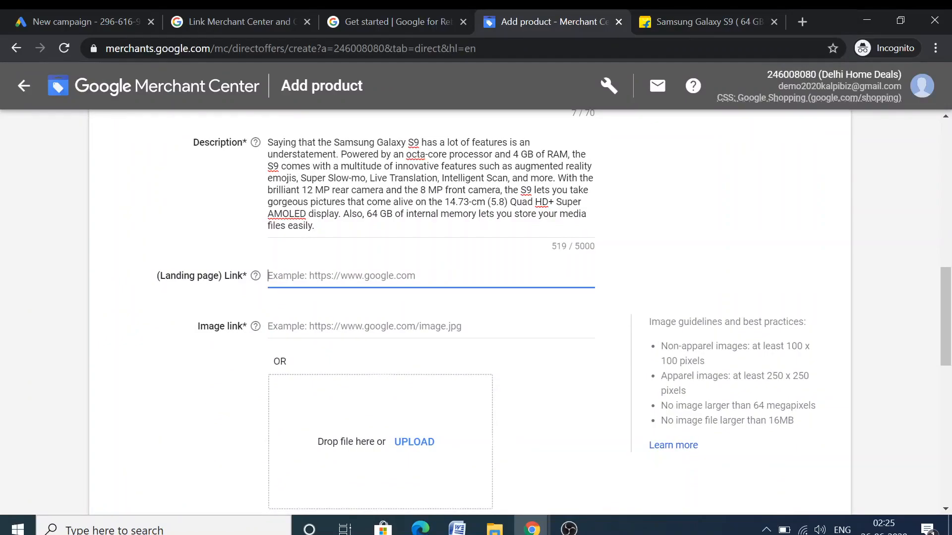
left_click(665, 8)
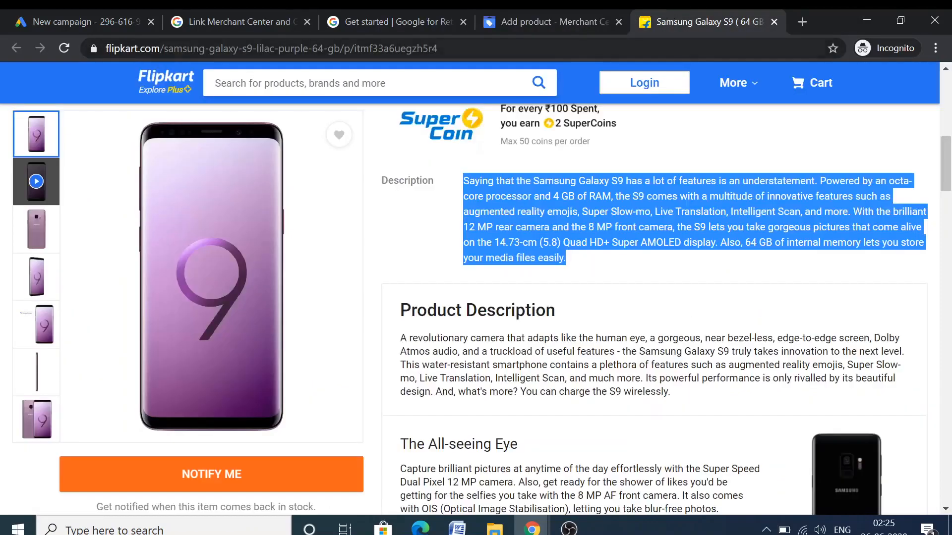
left_click(148, 48)
key("ctrl+c")
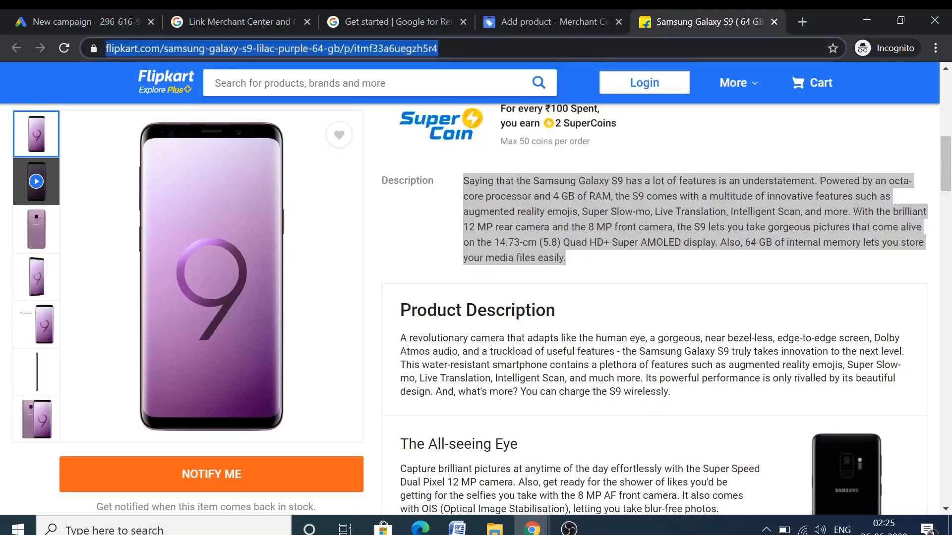
left_click(602, 12)
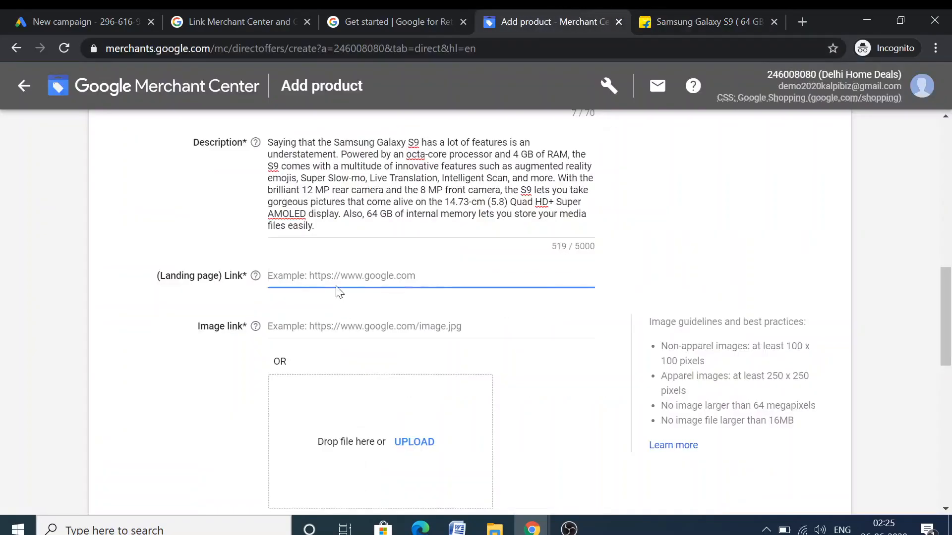
key("ctrl+v")
key("Tab")
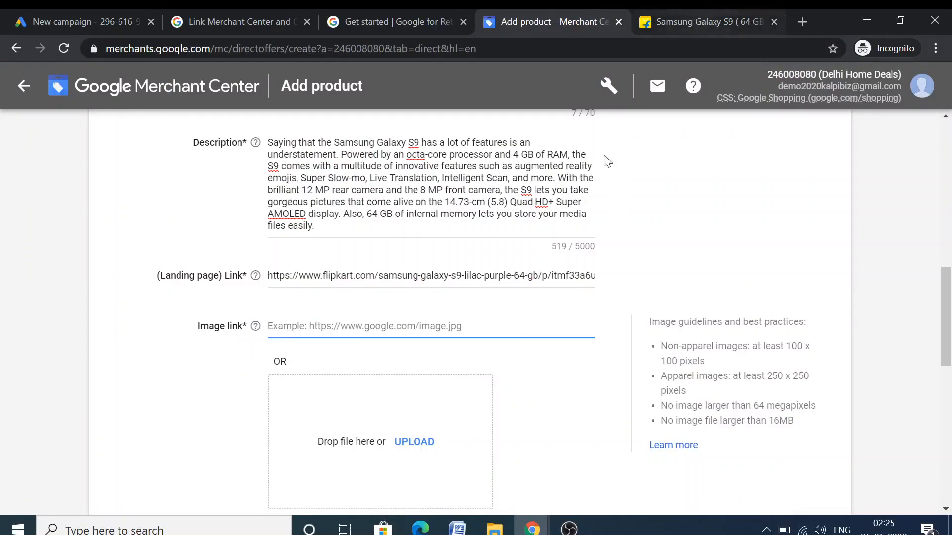
Set the image link to the Flipkart product image URL
scroll(404, 464, "down", 3)
left_click(744, 28)
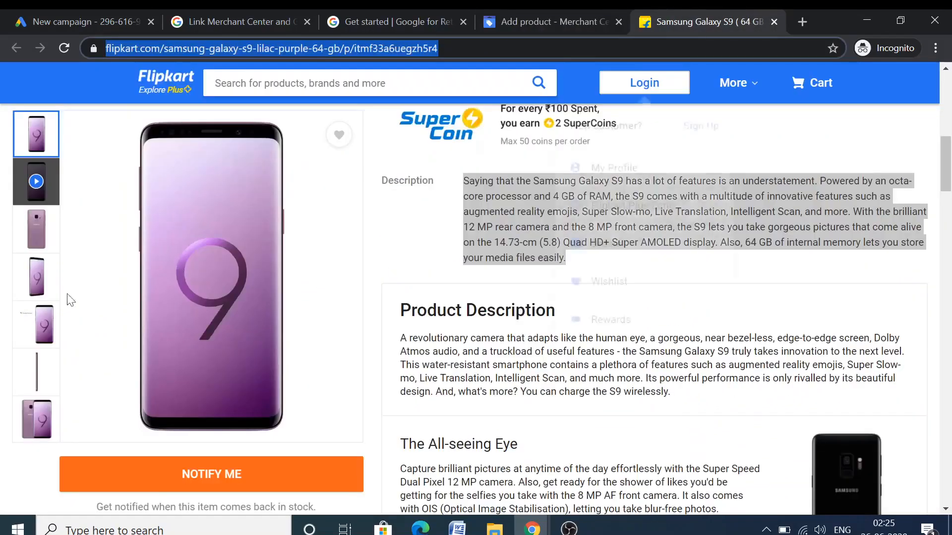
right_click(193, 275)
left_click(228, 282)
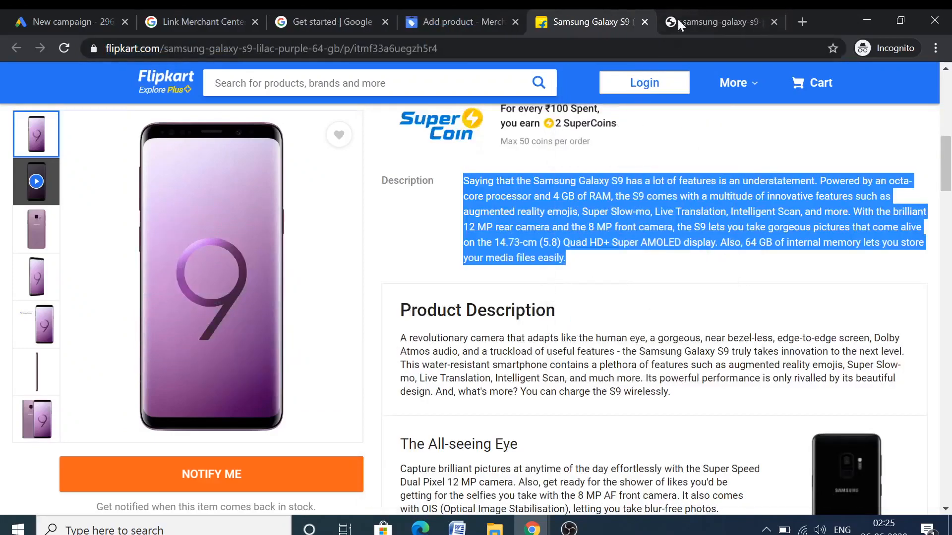
left_click(677, 20)
left_click(510, 55)
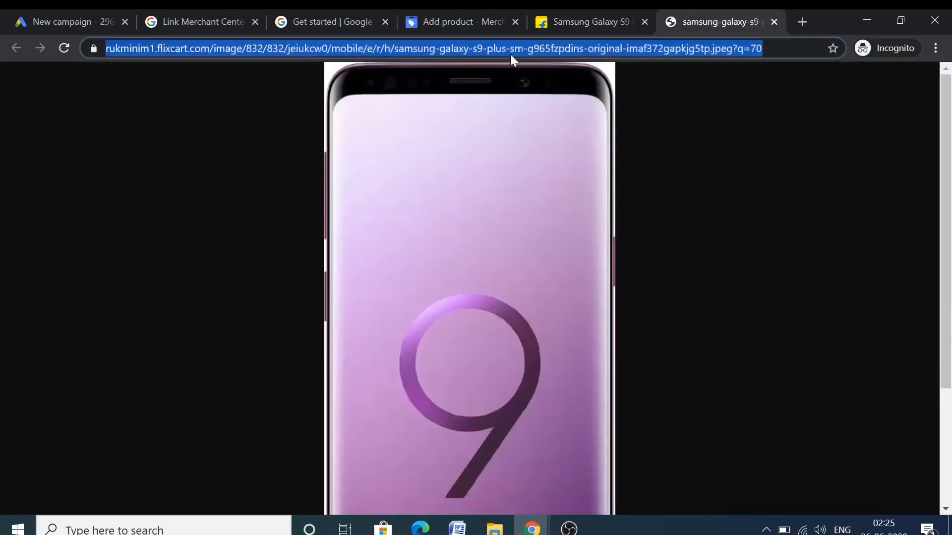
left_click(485, 14)
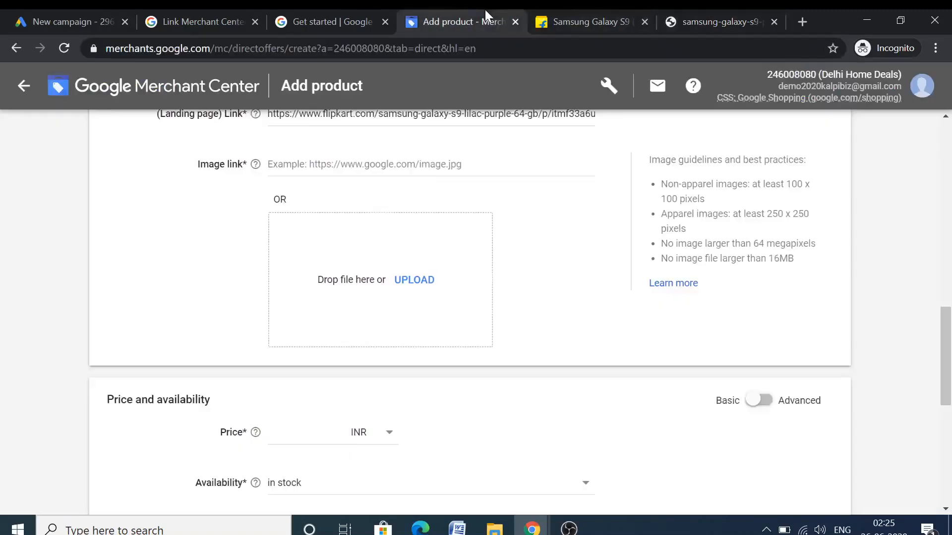
key("ctrl+v")
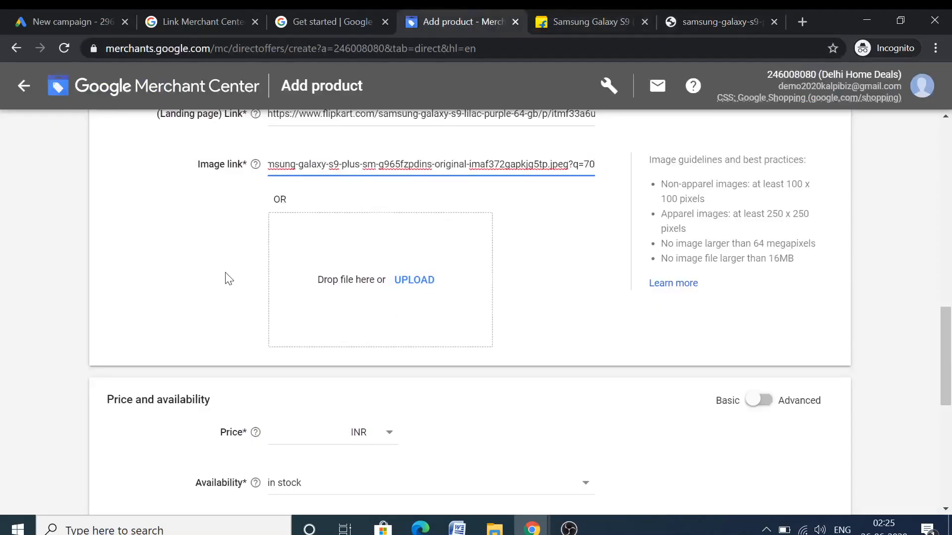
left_click(228, 279)
Enter a product price of 24999
scroll(240, 278, "down", 3)
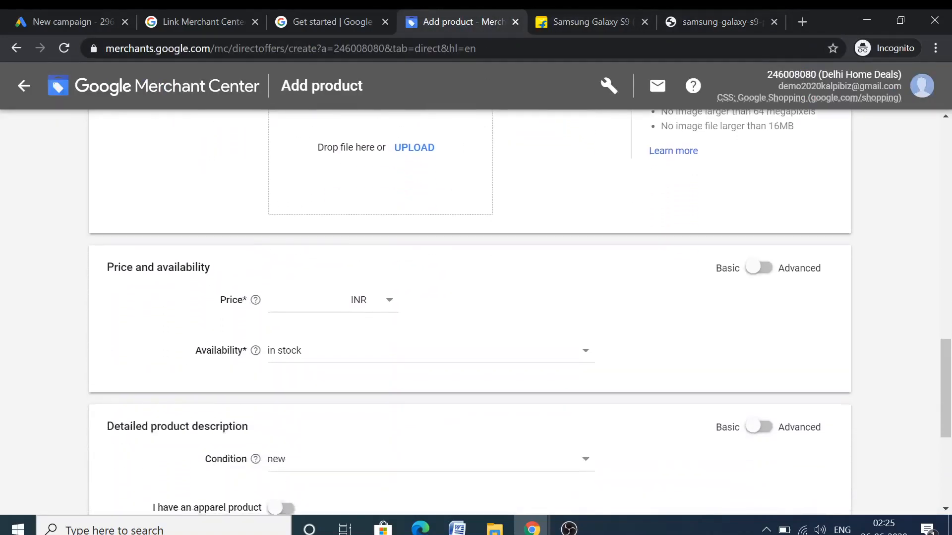
left_click(297, 287)
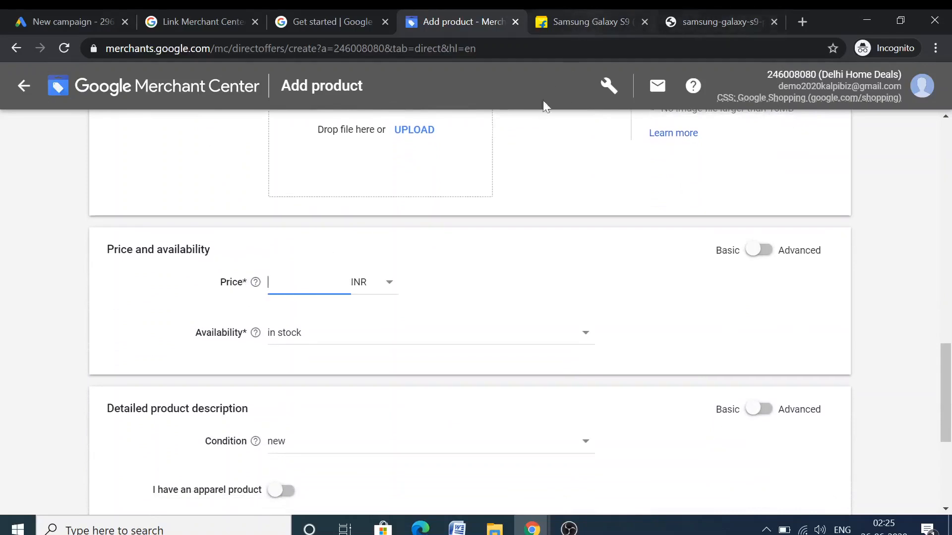
key("ctrl+Tab")
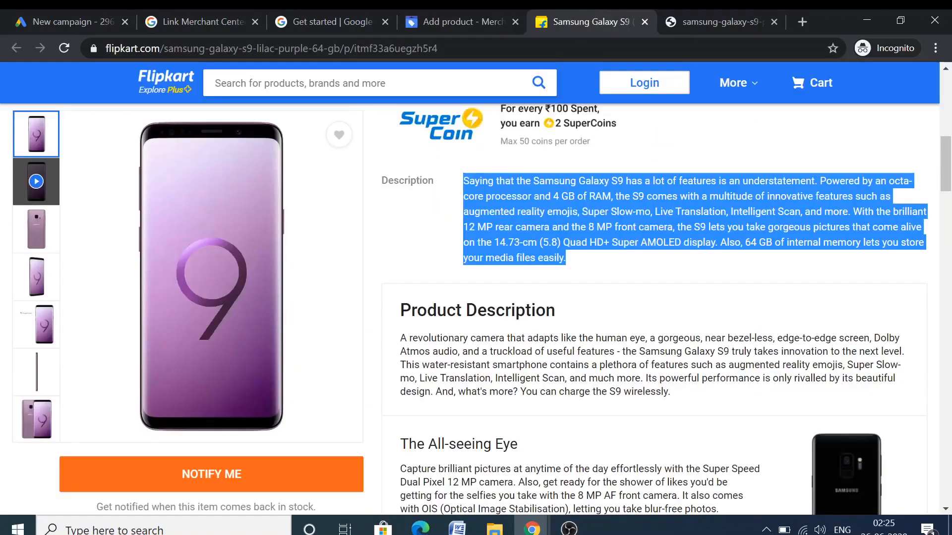
scroll(600, 292, "up", 10)
left_click(695, 10)
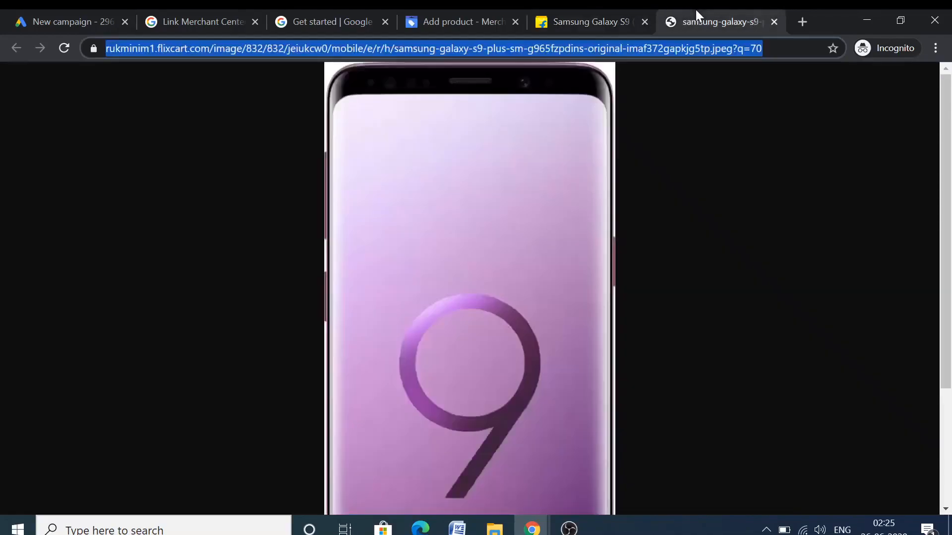
left_click(436, 7)
type("24999")
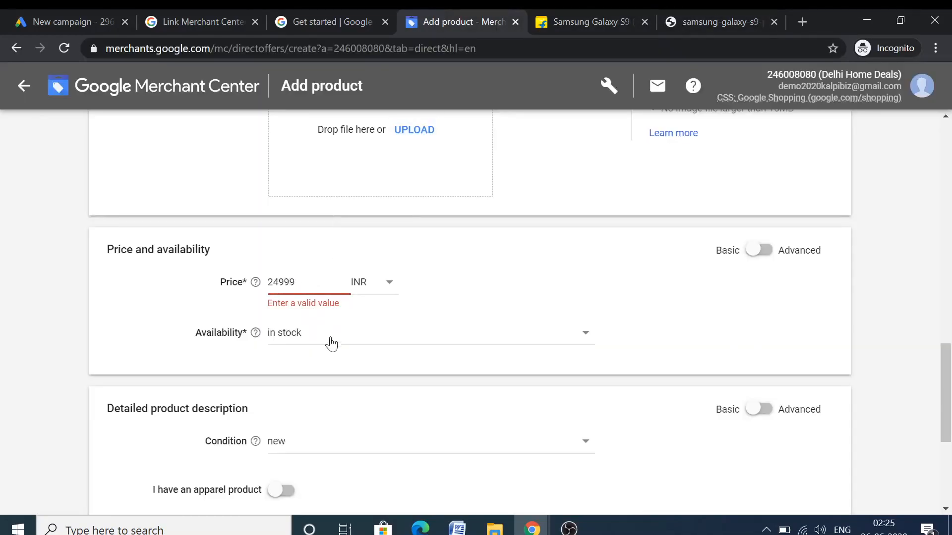
Keep availability in stock and condition new, and leave the product non-apparel
left_click(373, 333)
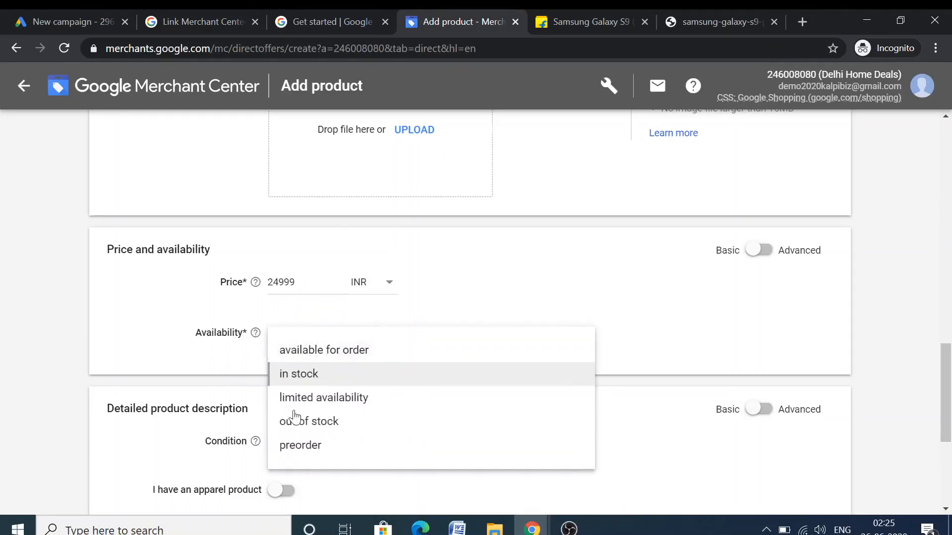
left_click(167, 332)
scroll(154, 330, "down", 3)
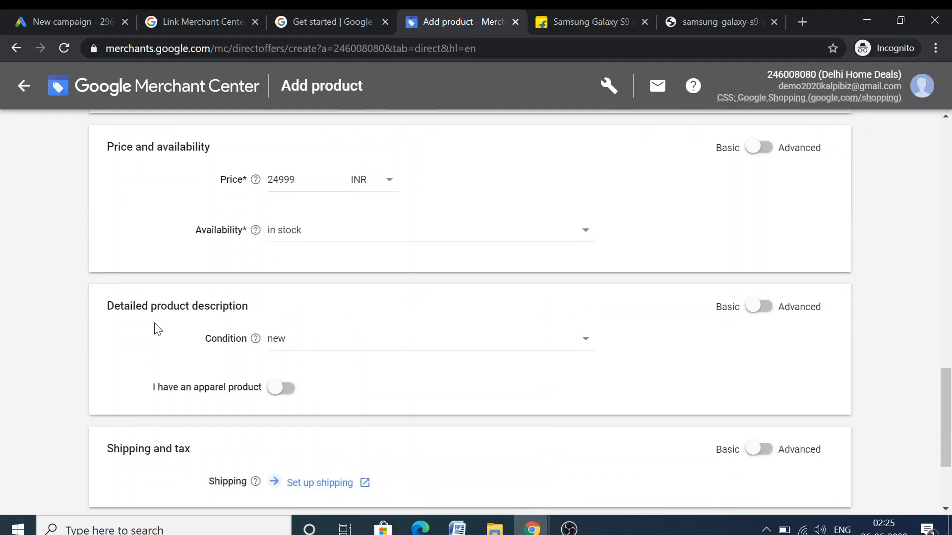
left_click(290, 285)
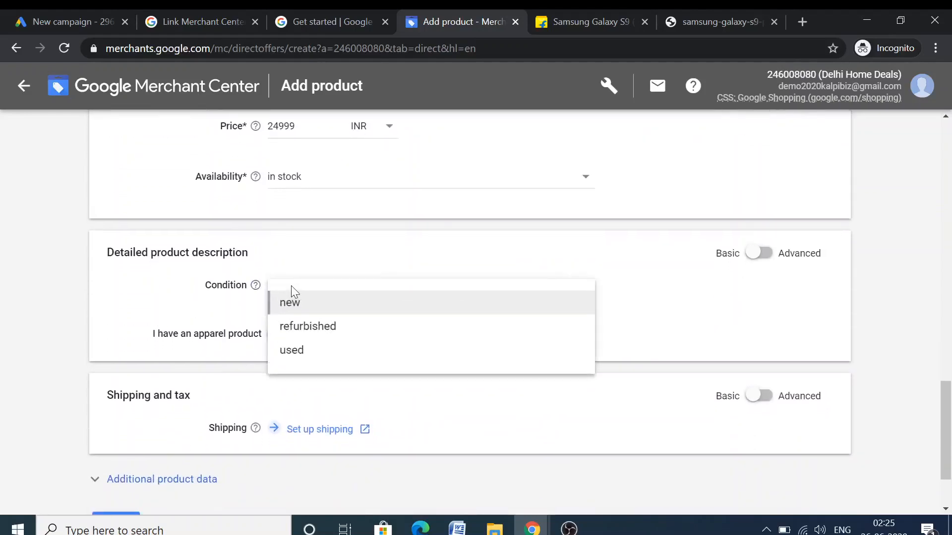
left_click(116, 291)
scroll(119, 292, "down", 1)
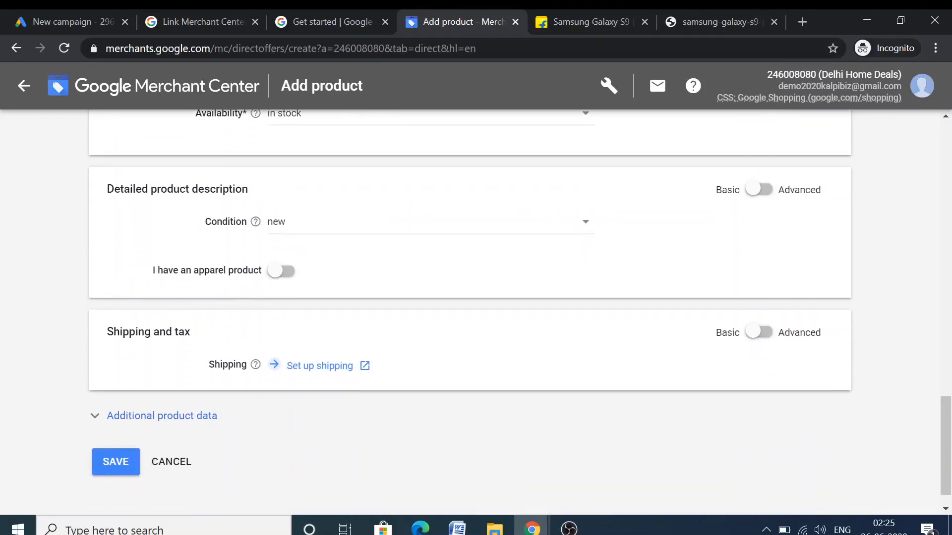
left_click(280, 270)
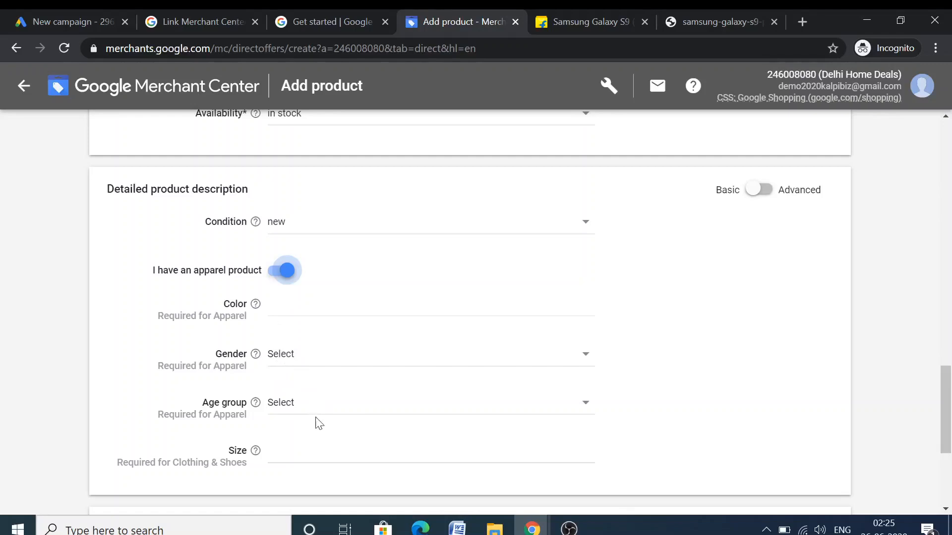
left_click(275, 274)
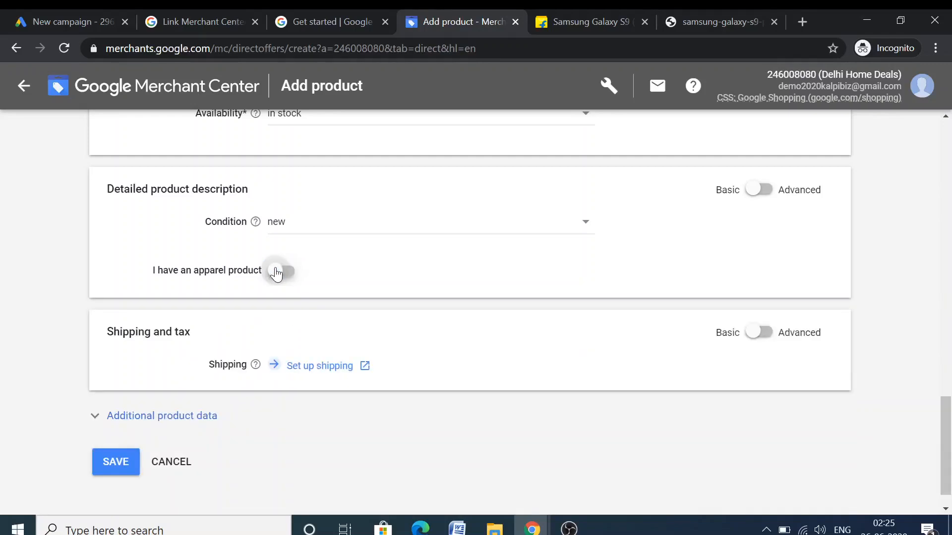
scroll(276, 320, "down", 1)
Start a new shipping service in the shipping setup tab with India as its area
left_click(328, 335)
left_click(385, 15)
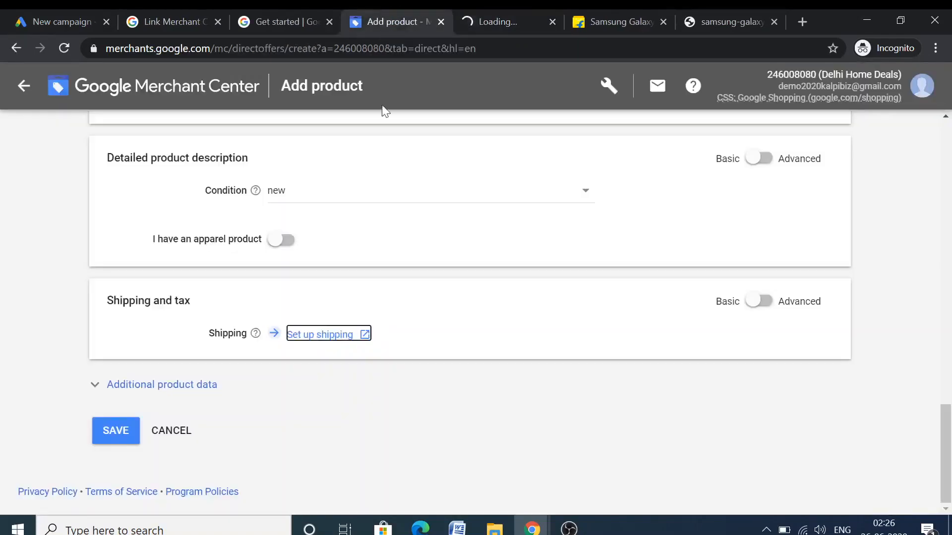
left_click(496, 10)
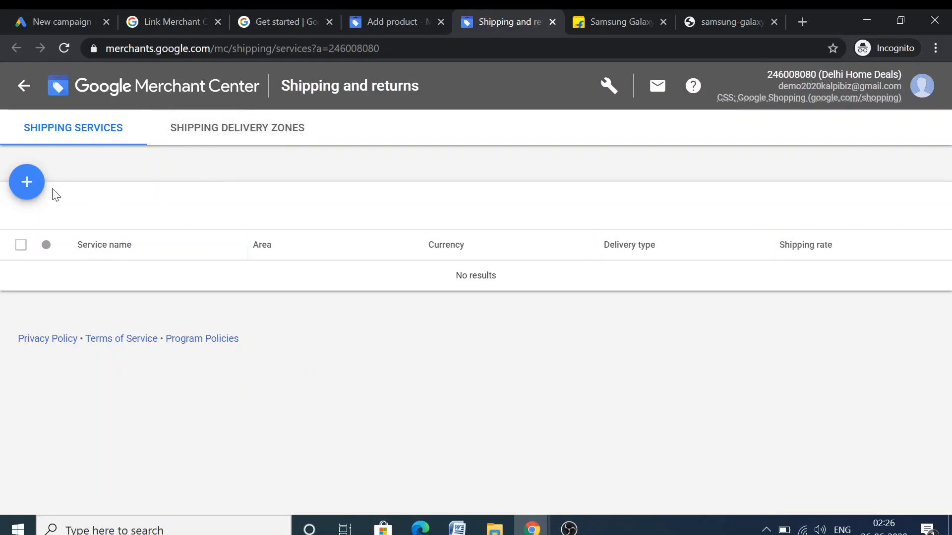
left_click(27, 182)
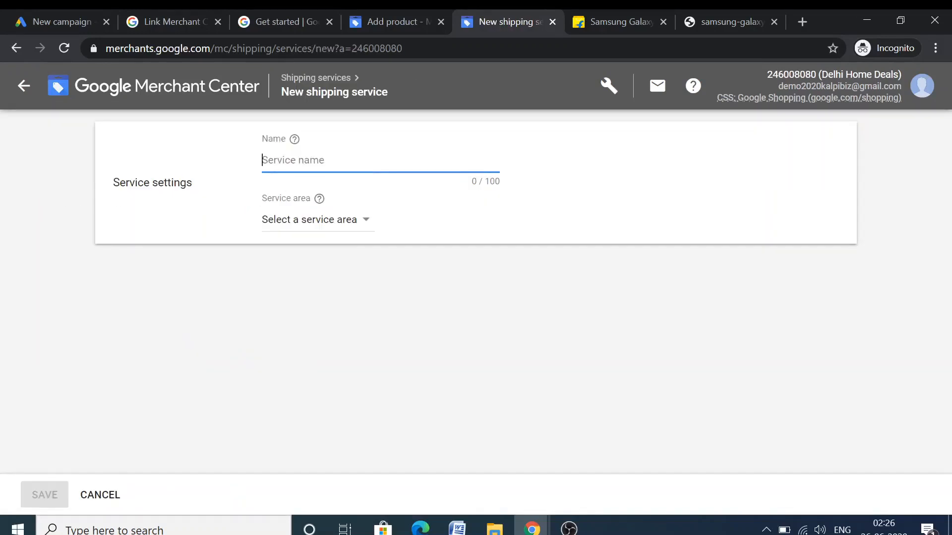
left_click(307, 221)
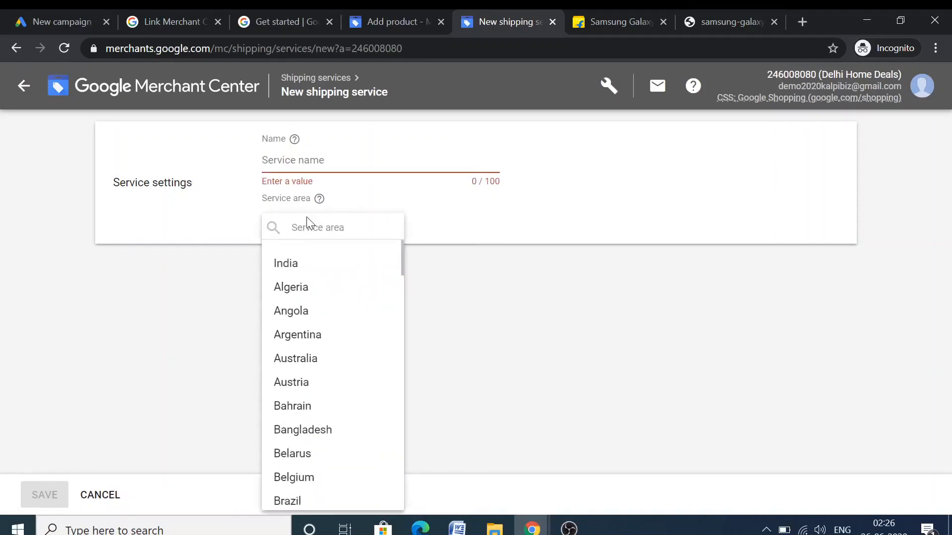
left_click(293, 261)
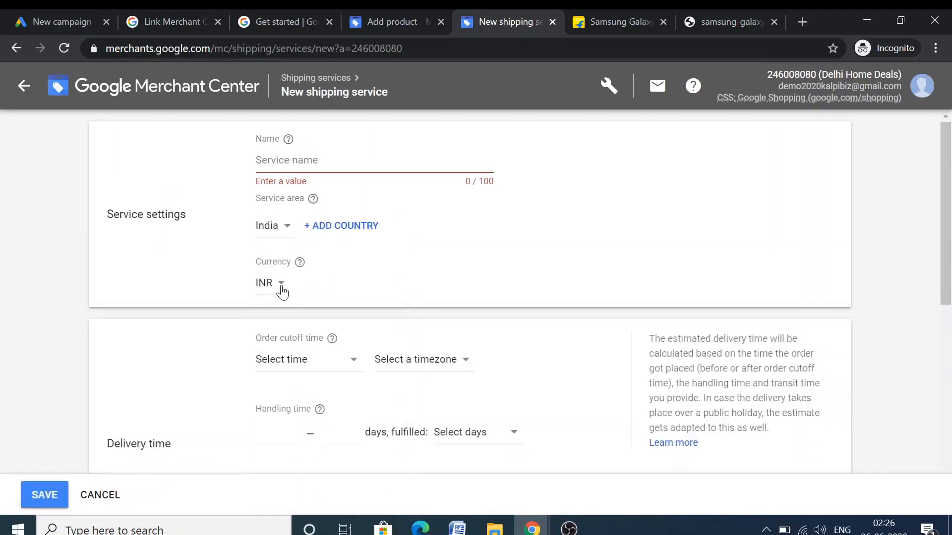
Name the service Shipping North India, correcting the 'Shiiping' misspelling
left_click(293, 161)
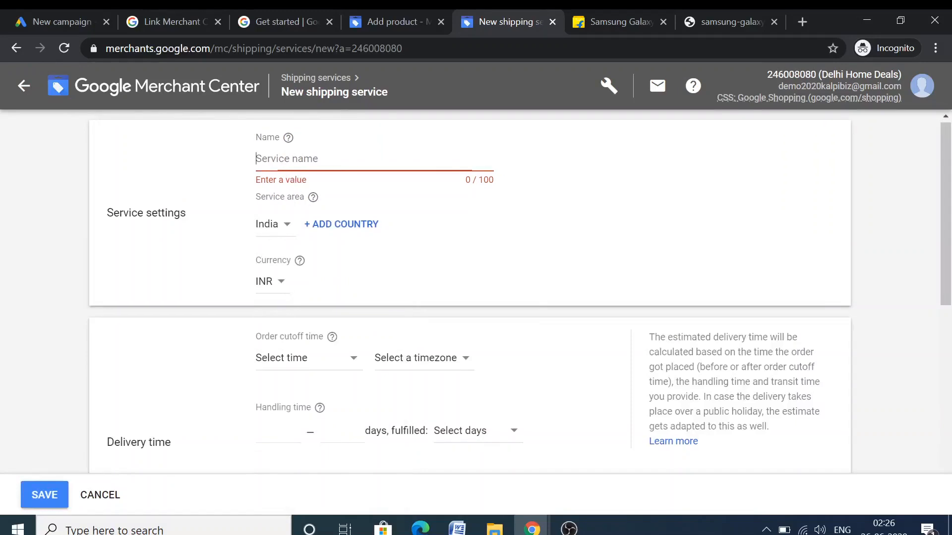
type("Shiiping North India")
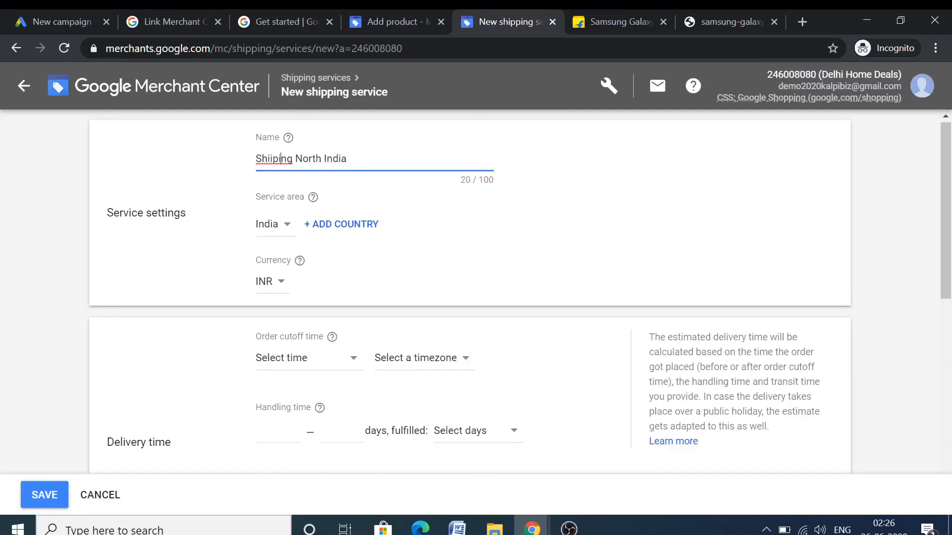
right_click(280, 159)
left_click(346, 168)
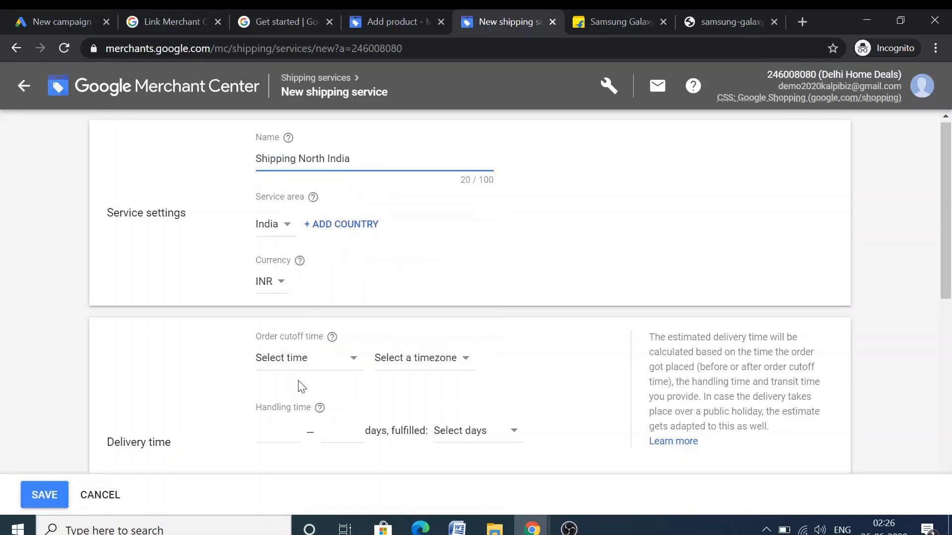
scroll(293, 377, "down", 2)
scroll(281, 349, "down", 1)
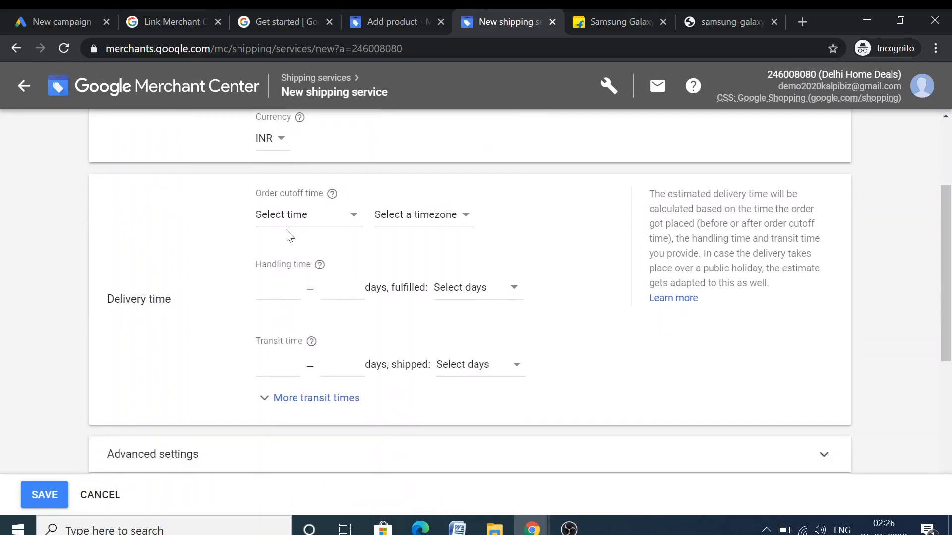
Set the order cutoff time to 9:00 AM
left_click(293, 219)
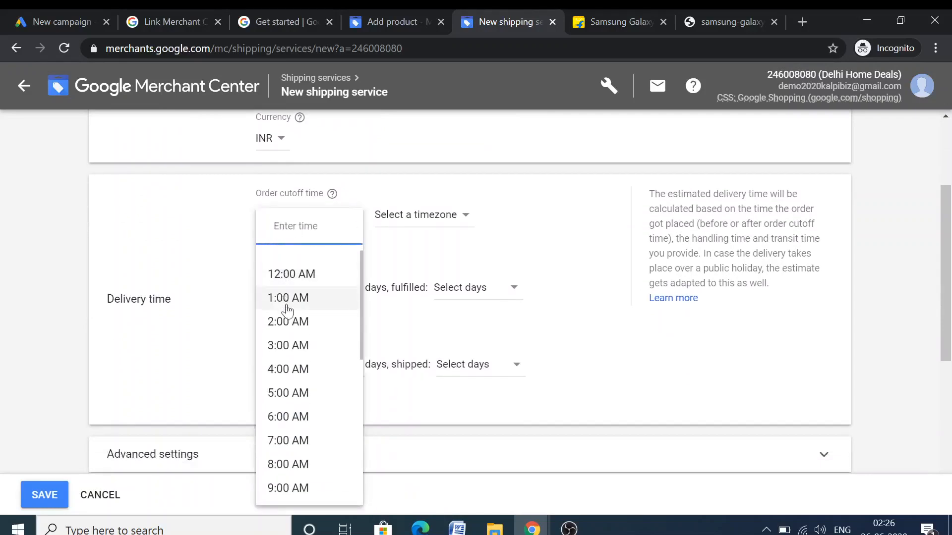
right_click(293, 472)
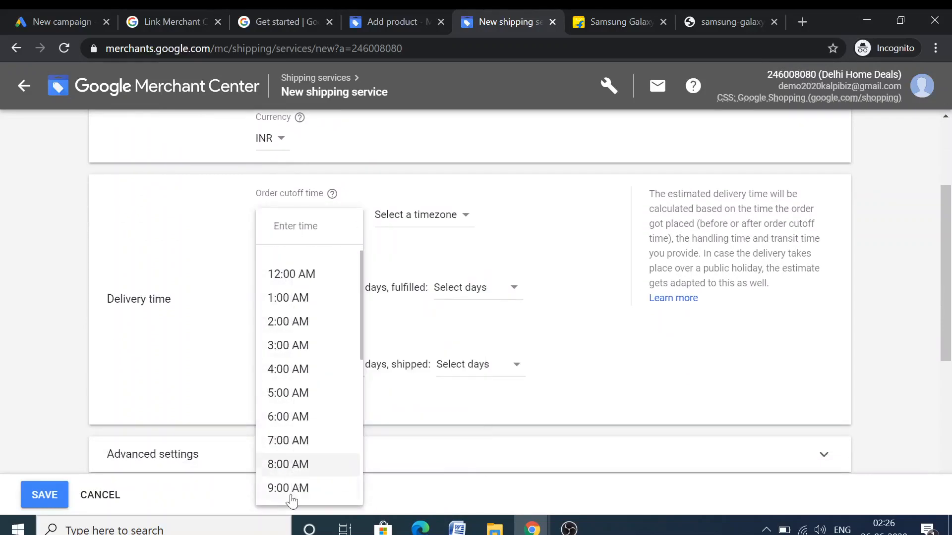
left_click(291, 496)
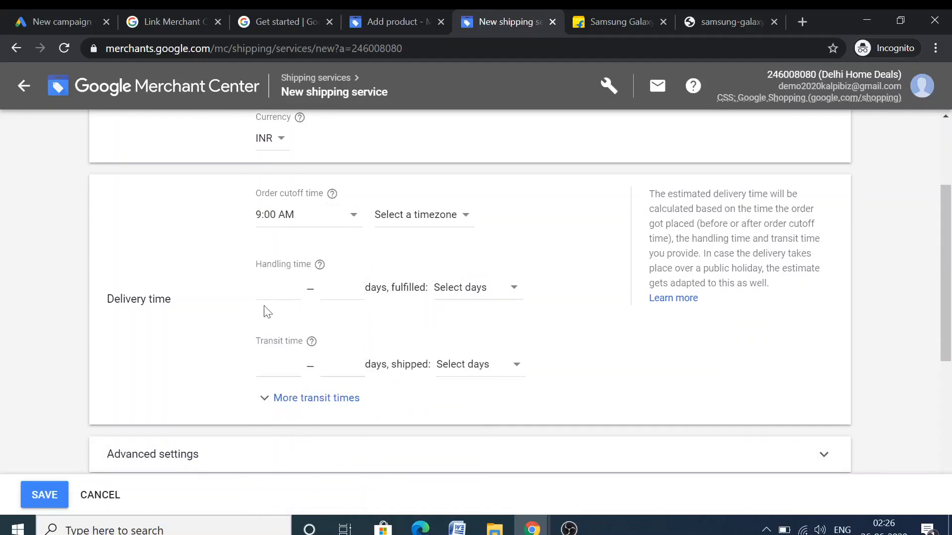
scroll(266, 333, "down", 2)
scroll(439, 308, "down", 1)
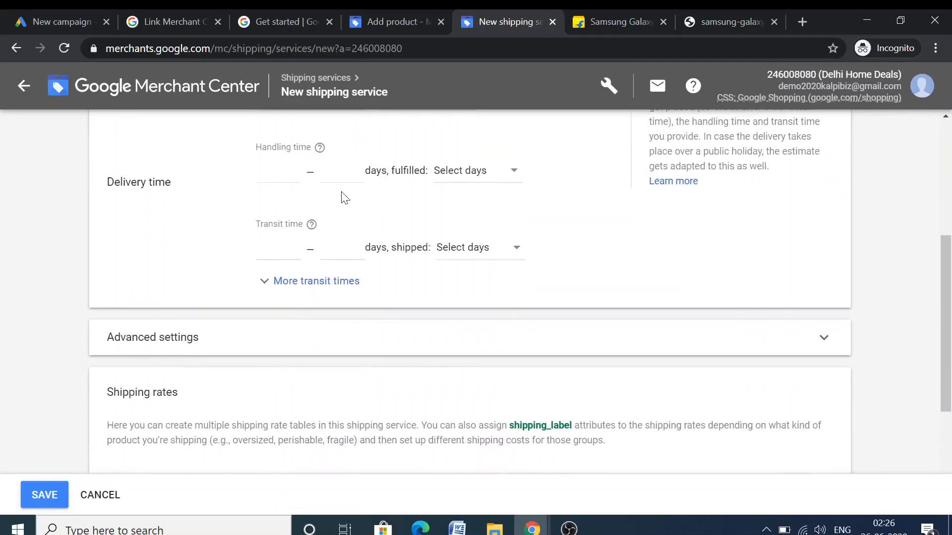
scroll(352, 369, "down", 2)
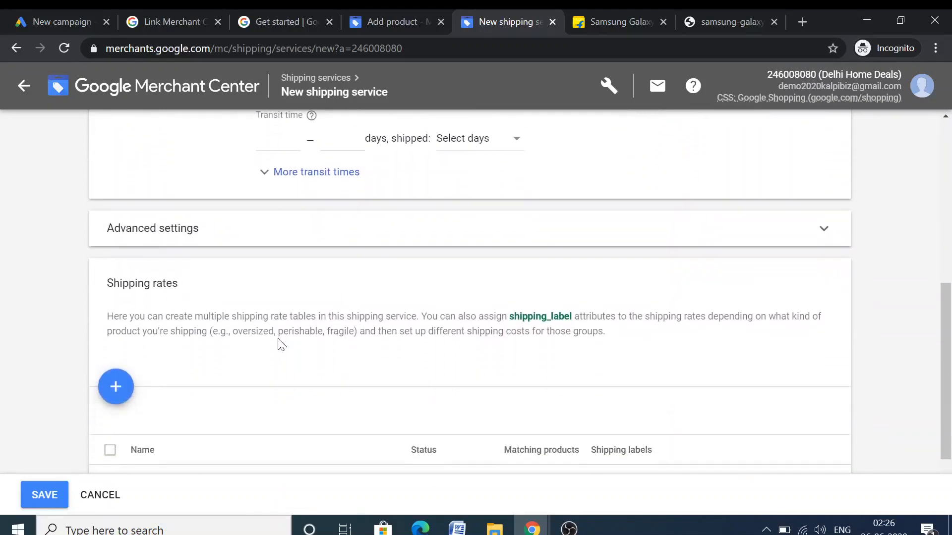
Look at the advanced settings and rate table, then close the shipping tab unsaved
left_click(230, 228)
left_click(281, 255)
scroll(289, 259, "down", 1)
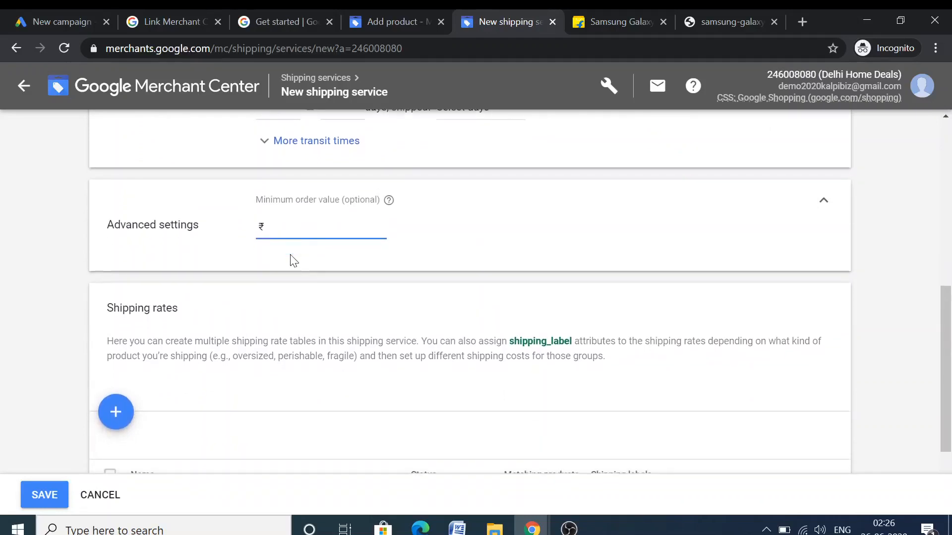
scroll(178, 246, "down", 3)
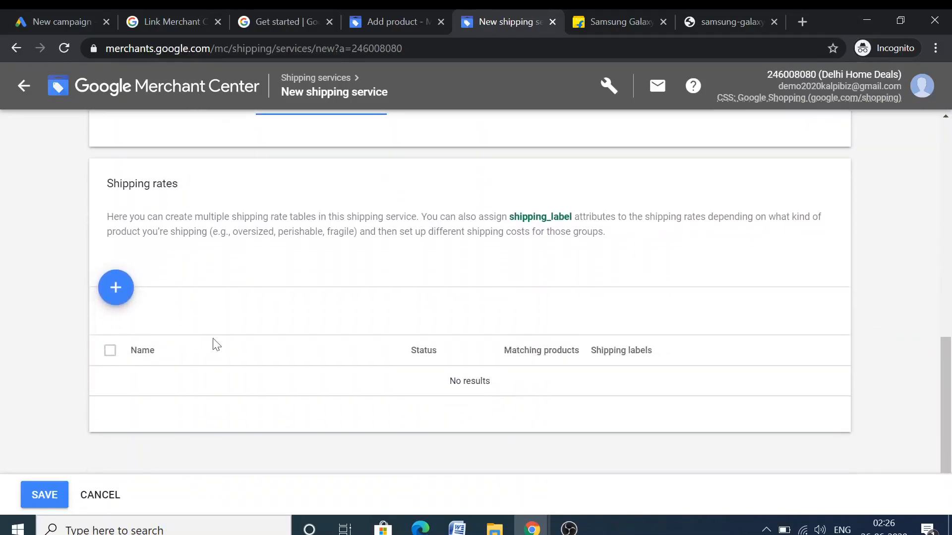
left_click(116, 287)
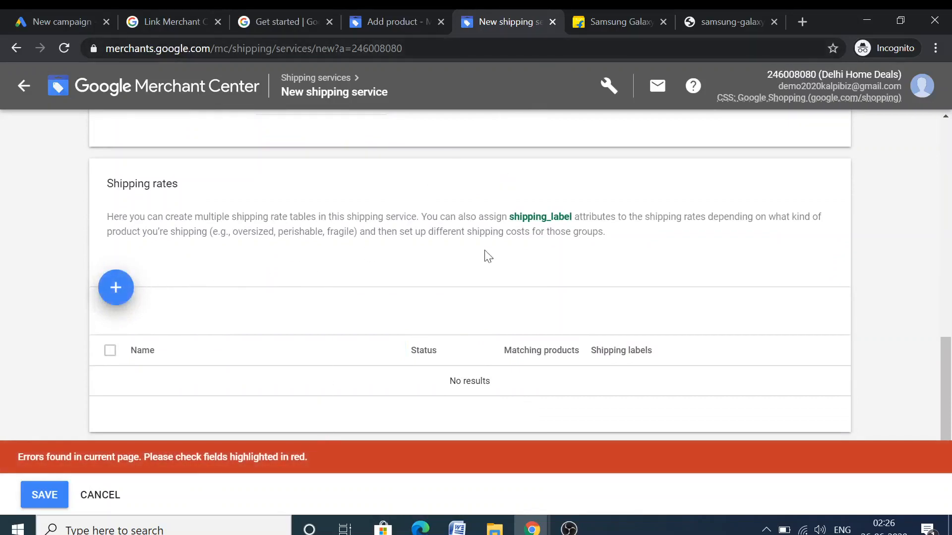
scroll(484, 248, "up", 9)
left_click(553, 23)
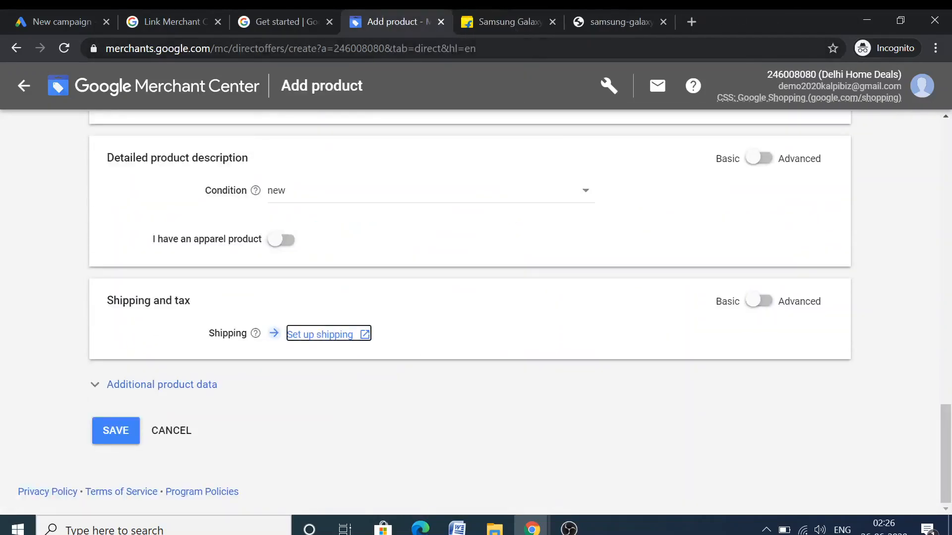
Expand the Additional product data sections of the product form
scroll(223, 361, "up", 2)
scroll(302, 234, "down", 1)
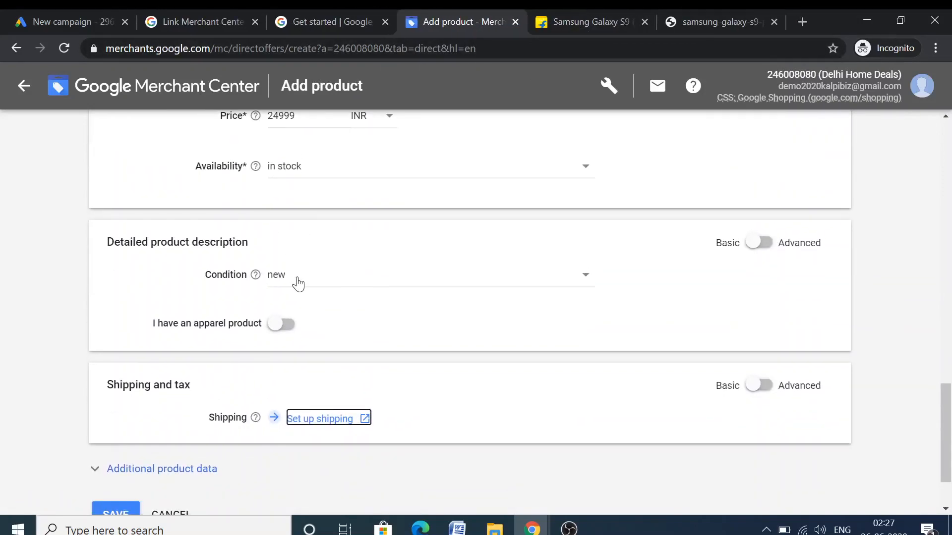
scroll(295, 283, "down", 1)
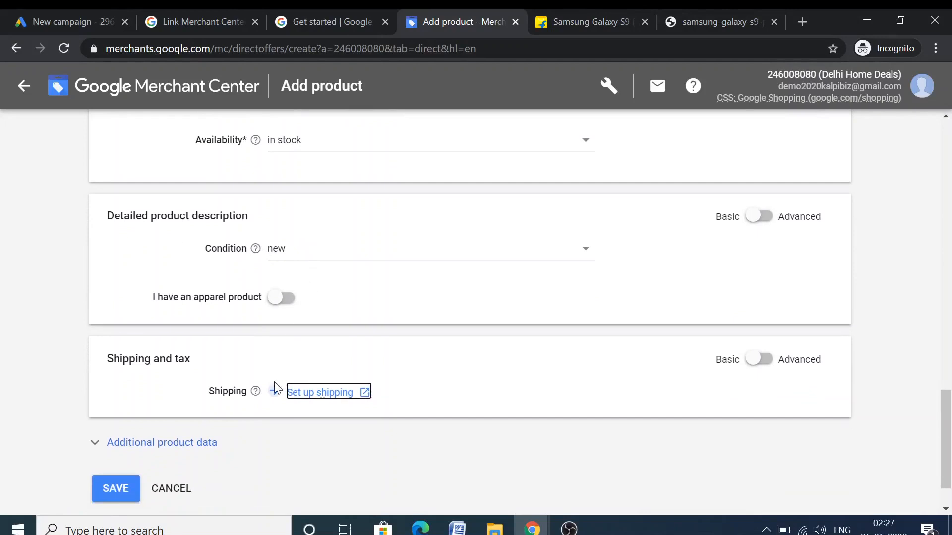
scroll(277, 387, "down", 2)
left_click(136, 389)
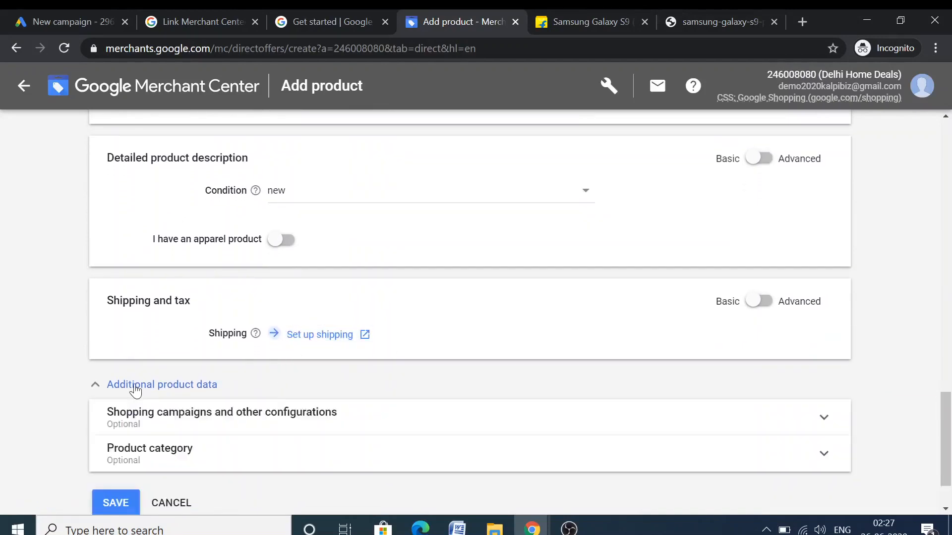
Save the product and read the Unclaimed website and Website not provided errors
scroll(128, 408, "down", 2)
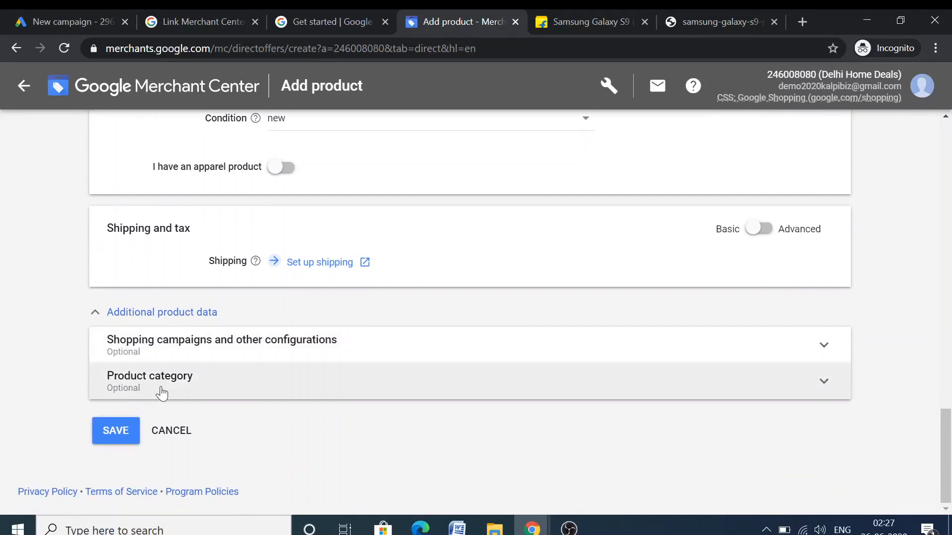
left_click(132, 432)
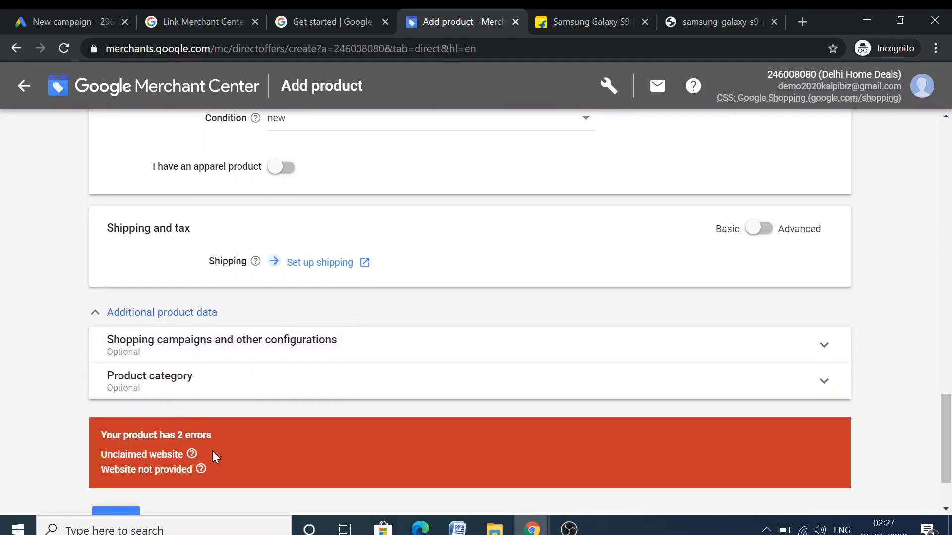
scroll(374, 346, "up", 10)
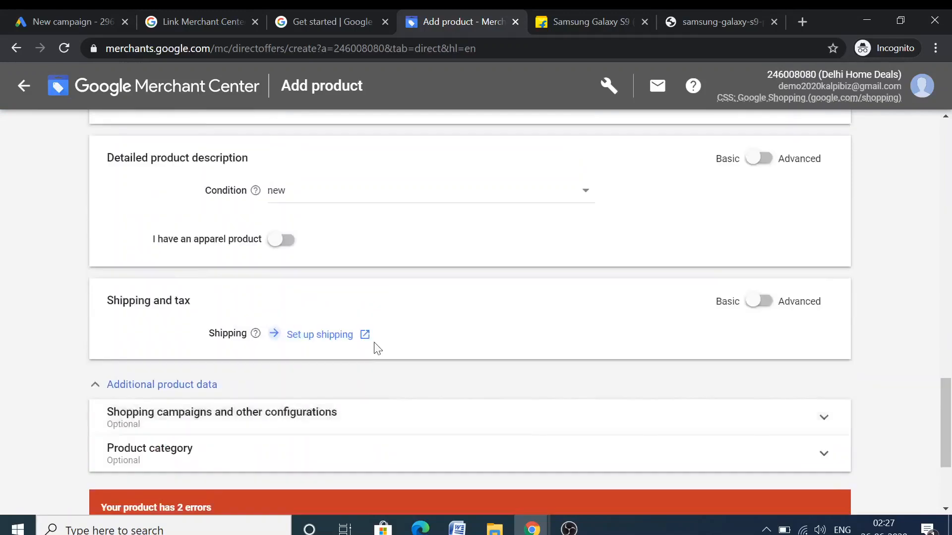
scroll(374, 349, "up", 10)
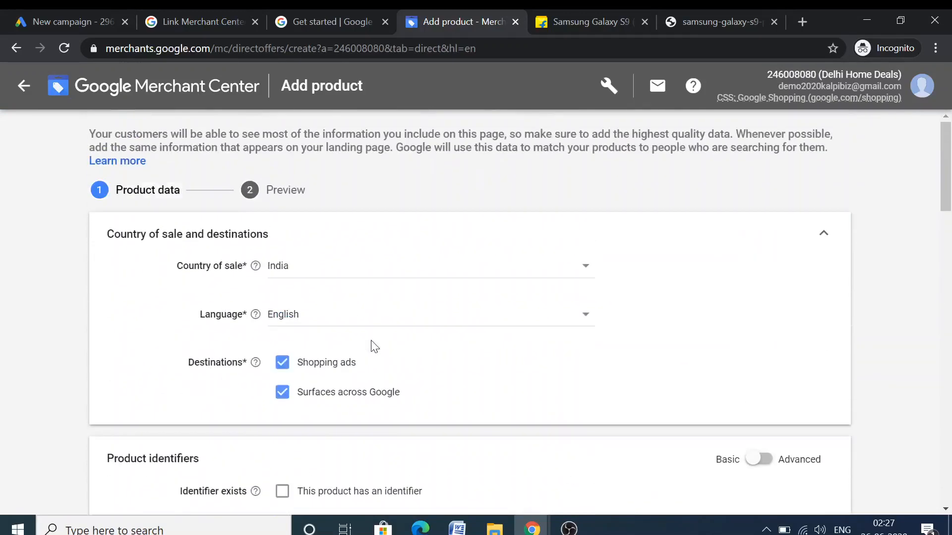
scroll(374, 346, "down", 20)
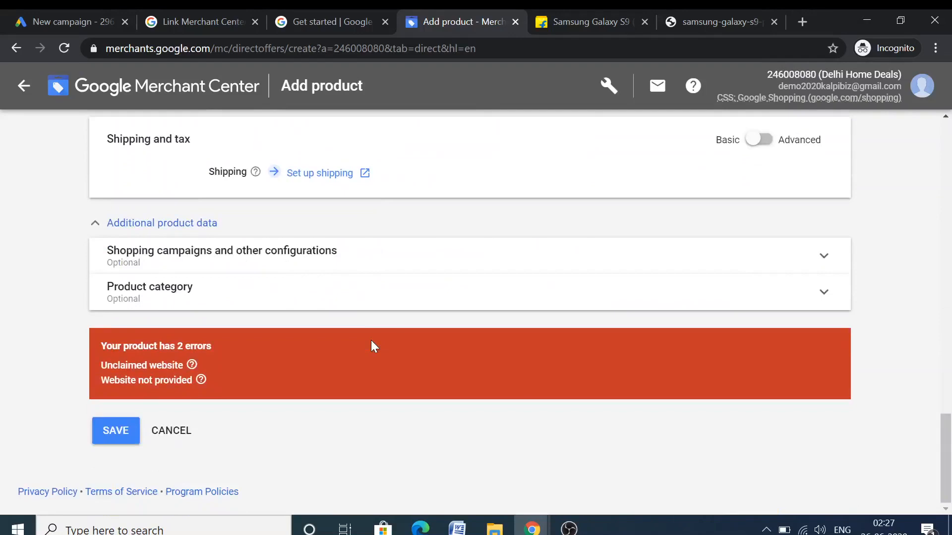
mouse_move(190, 367)
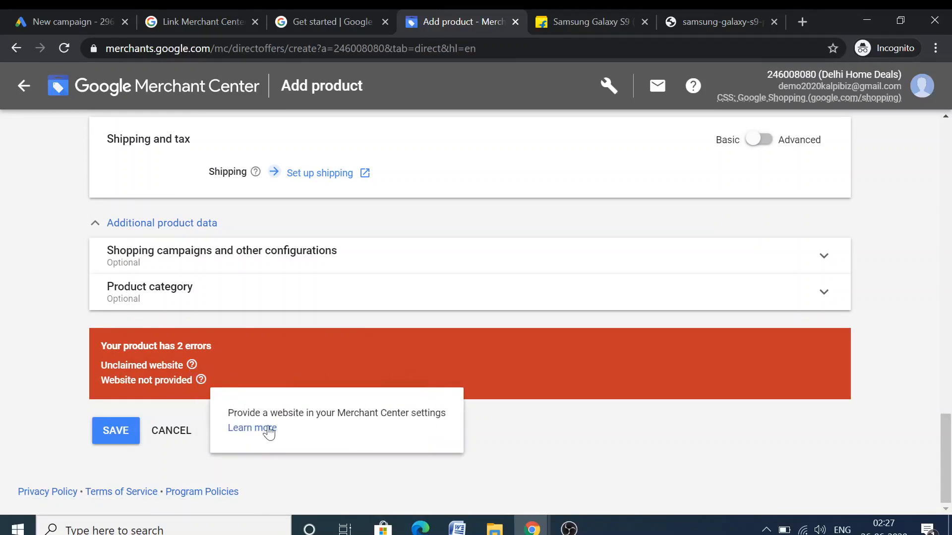
Open the Learn more help article from the website error card
left_click_drag(241, 429, 265, 430)
left_click(264, 427)
right_click(264, 428)
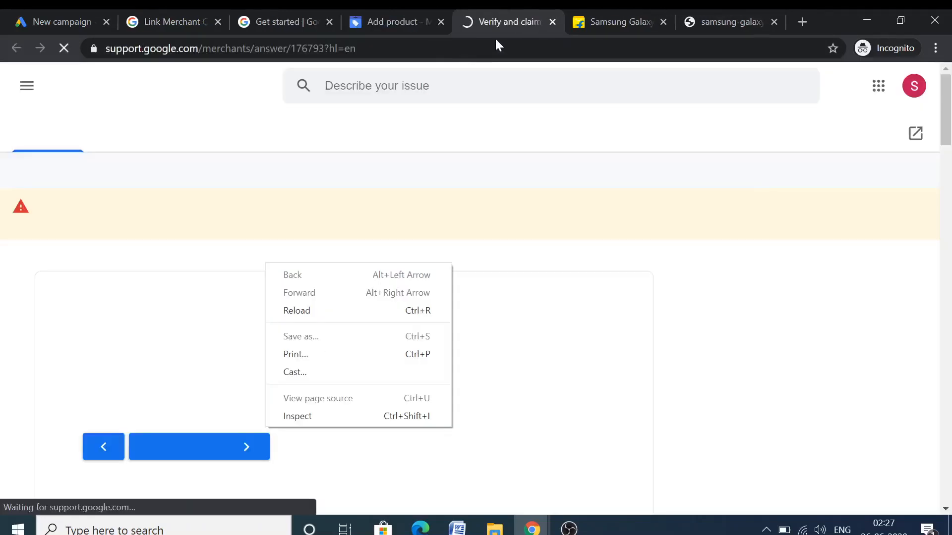
left_click(51, 334)
Scroll to Instructions and open the Merchant Center account link in a new tab
scroll(54, 327, "down", 2)
scroll(61, 316, "down", 2)
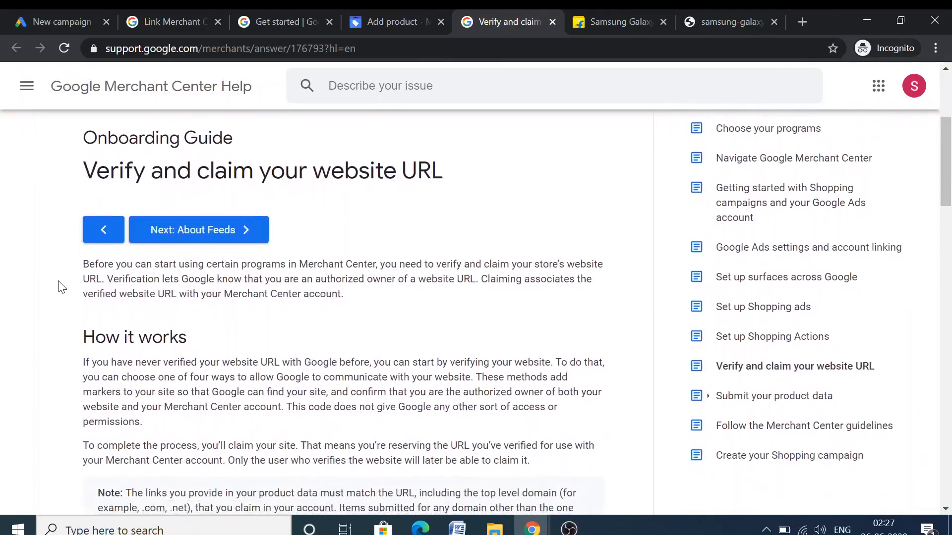
scroll(60, 287, "down", 7)
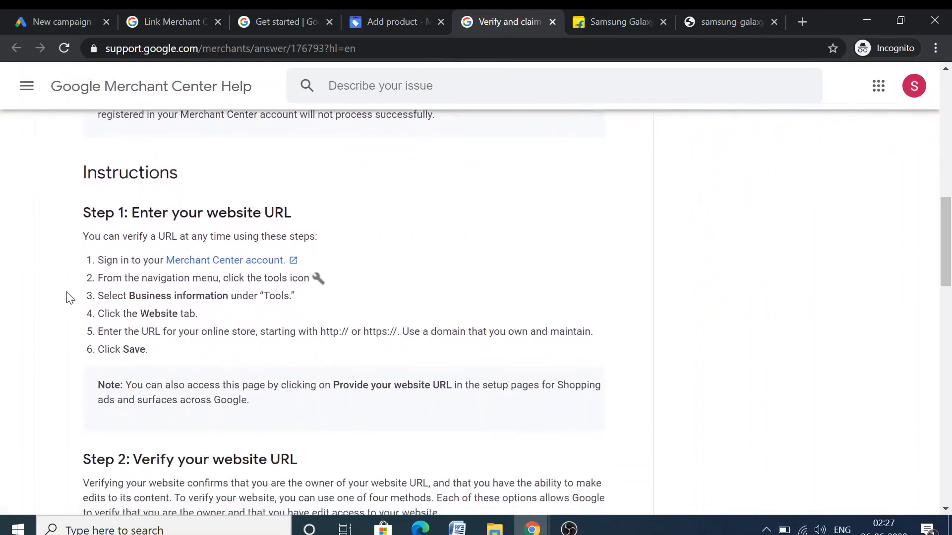
left_click(187, 231)
left_click(444, 18)
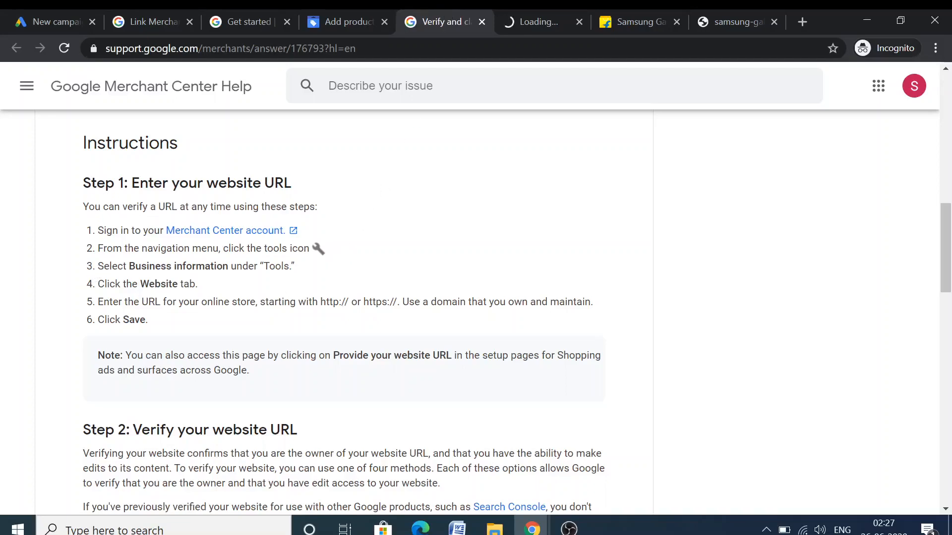
left_click(533, 11)
left_click(460, 11)
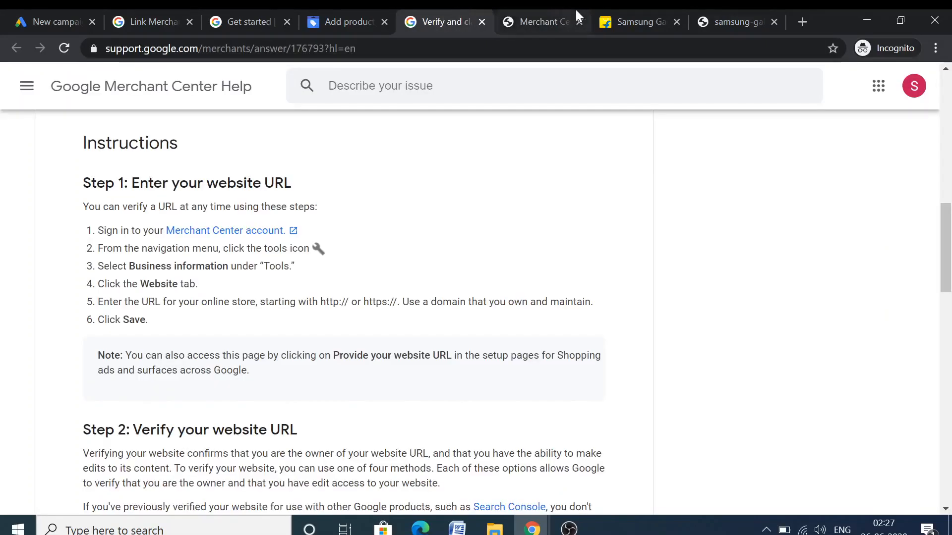
Open Account settings from the wrench tools menu, then reopen that menu
left_click(550, 10)
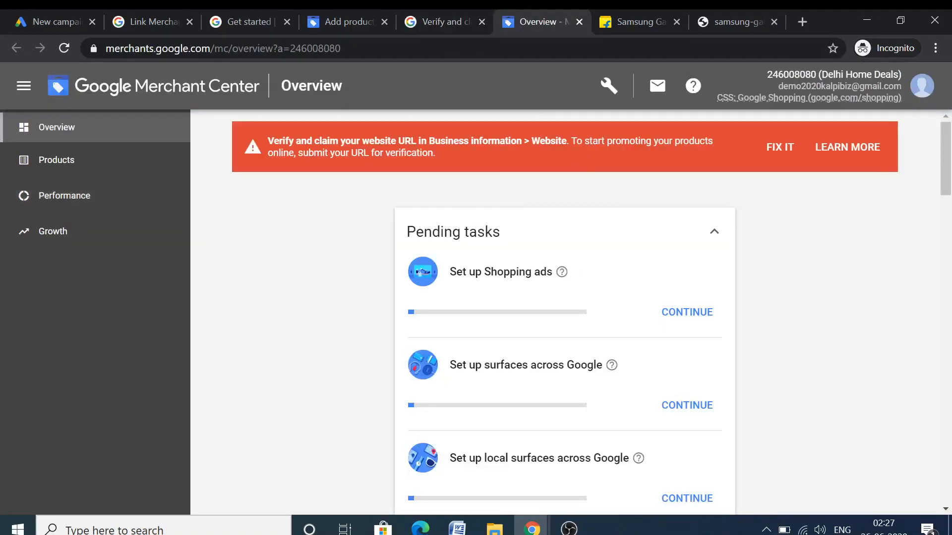
left_click(606, 85)
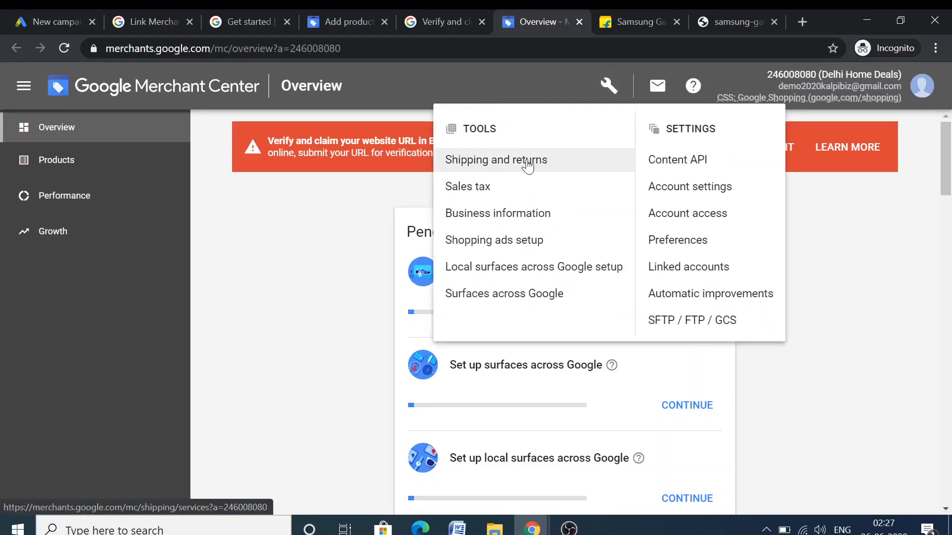
left_click(689, 191)
left_click(445, 15)
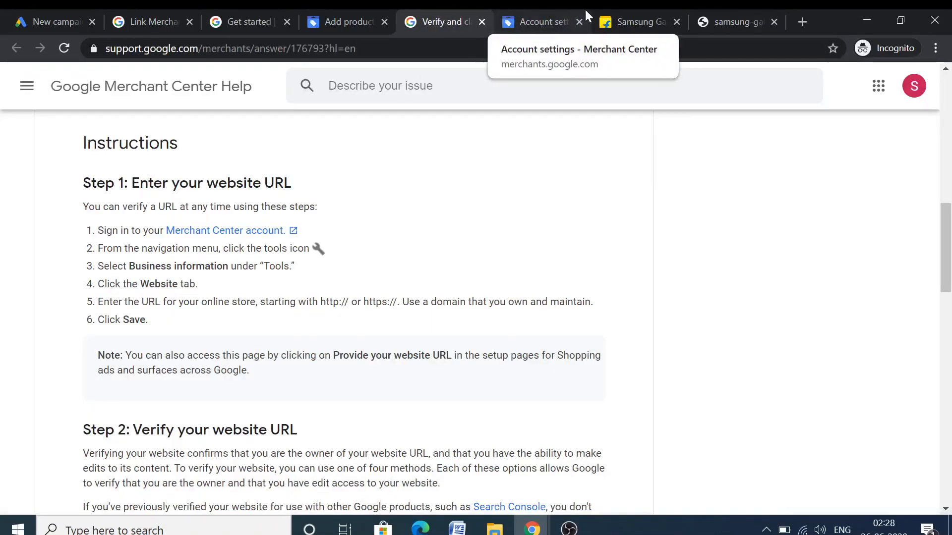
left_click(560, 13)
left_click(609, 86)
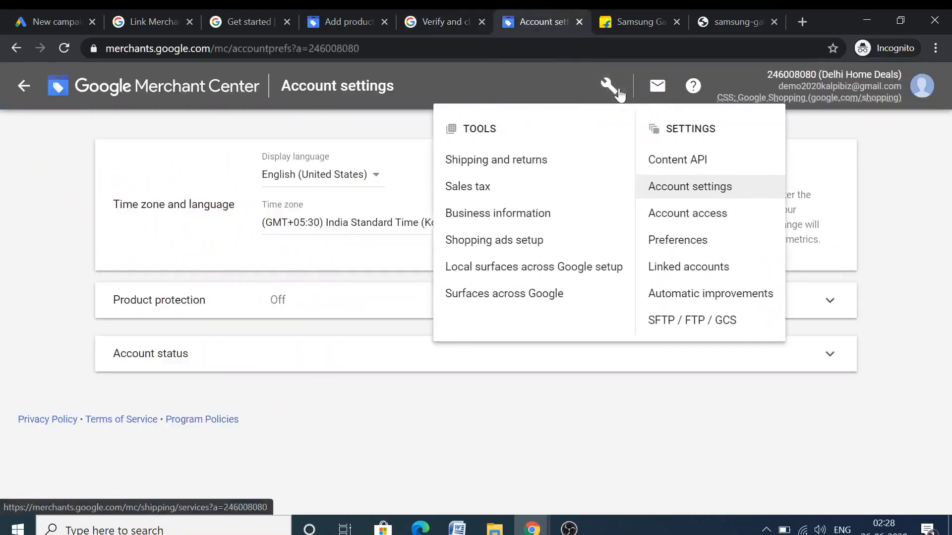
Open Business information and fill the business address from a saved entry
left_click(523, 213)
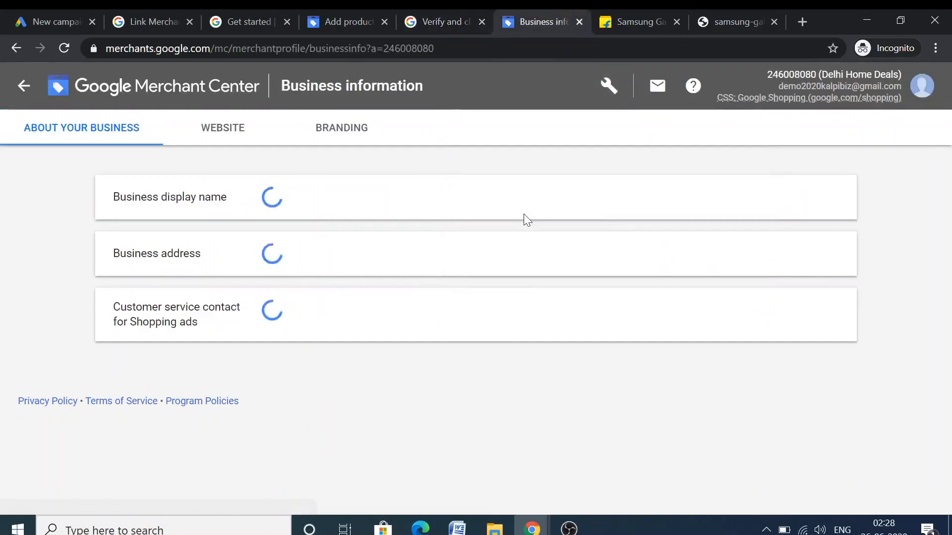
scroll(263, 387, "down", 2)
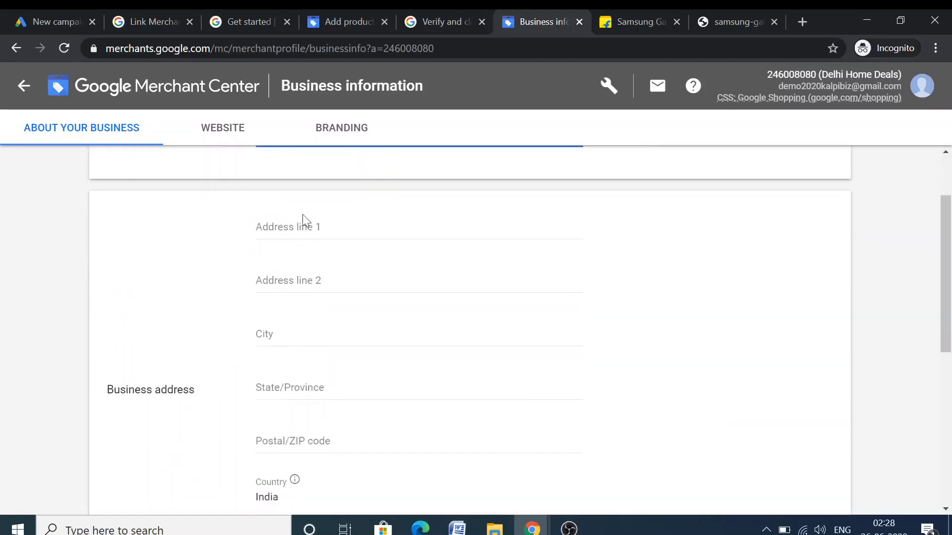
scroll(298, 241, "down", 1)
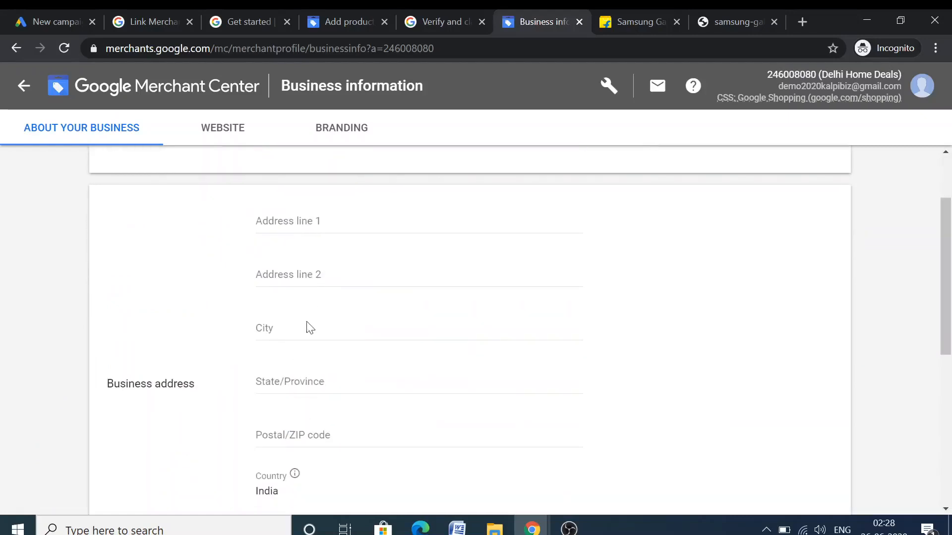
scroll(310, 317, "down", 5)
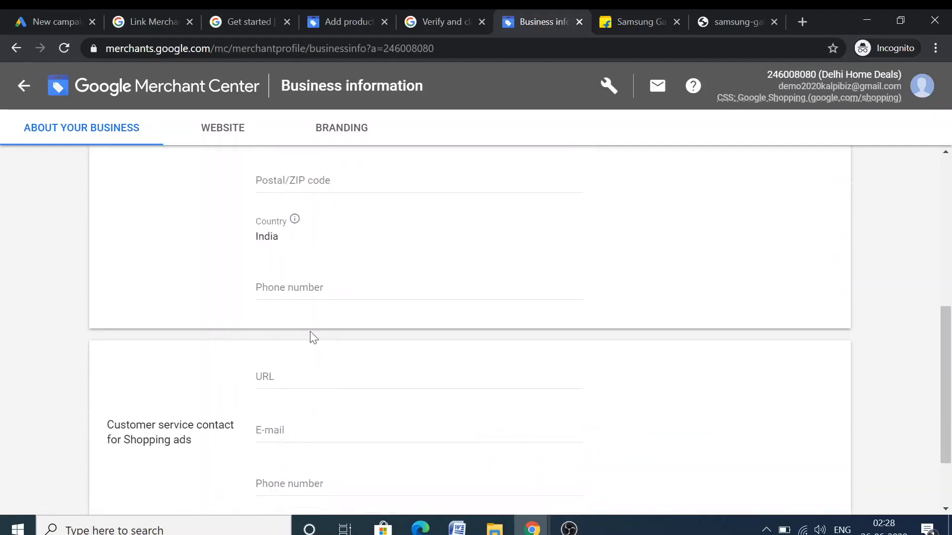
scroll(310, 347, "down", 2)
scroll(308, 342, "up", 9)
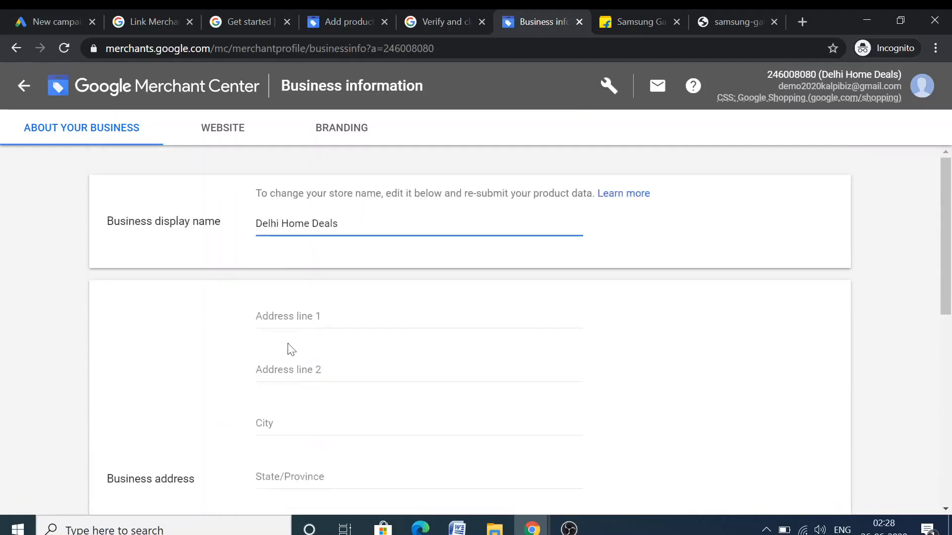
left_click(298, 317)
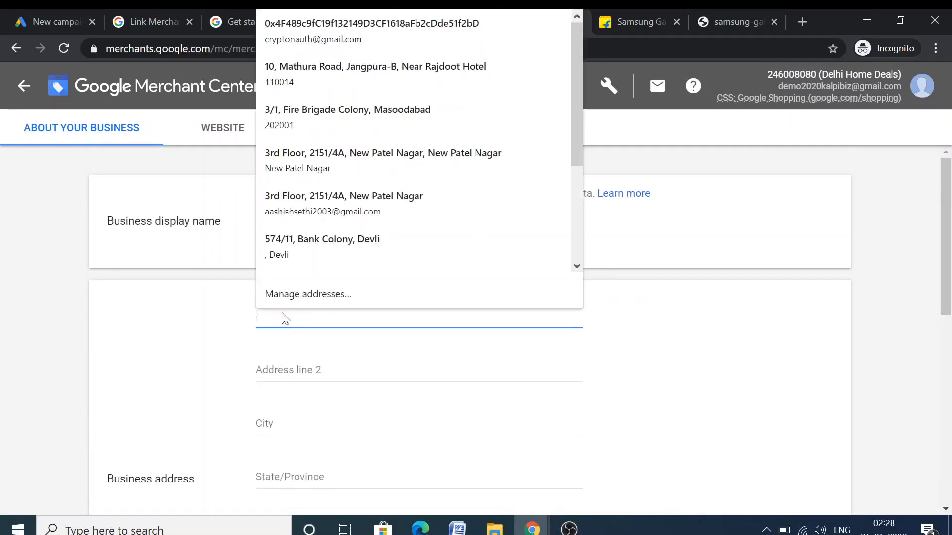
left_click(313, 75)
scroll(232, 382, "down", 7)
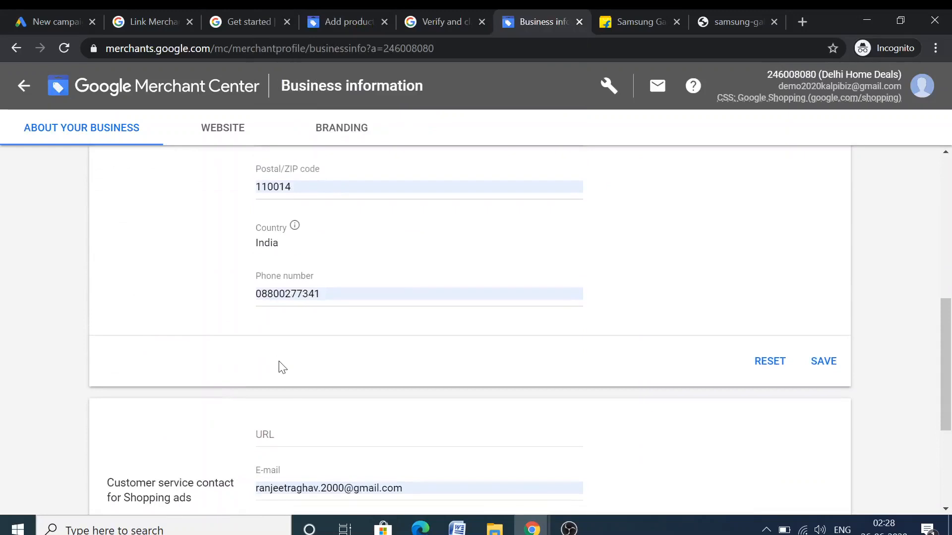
Enter flipkart.com as the customer service website and type the contact e-mail
left_click(317, 269)
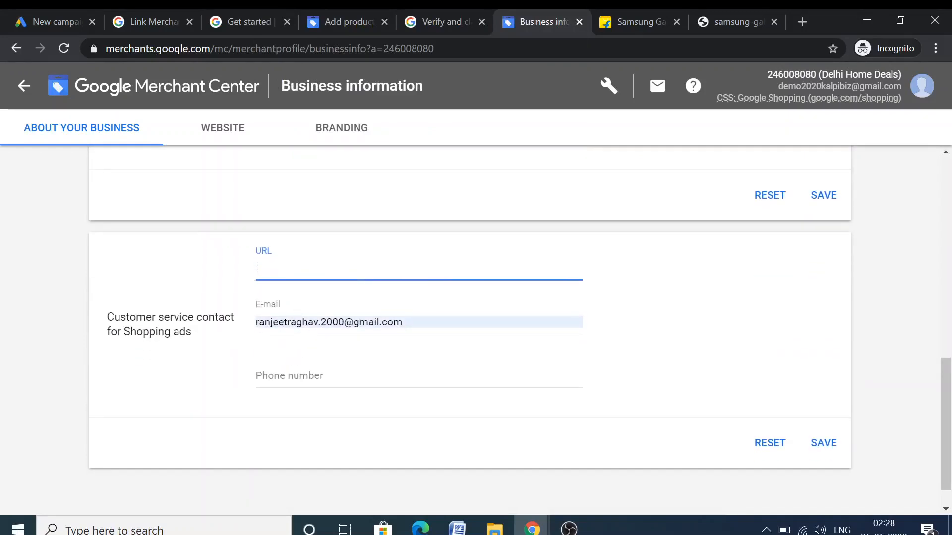
type("flipkart.com")
left_click(288, 386)
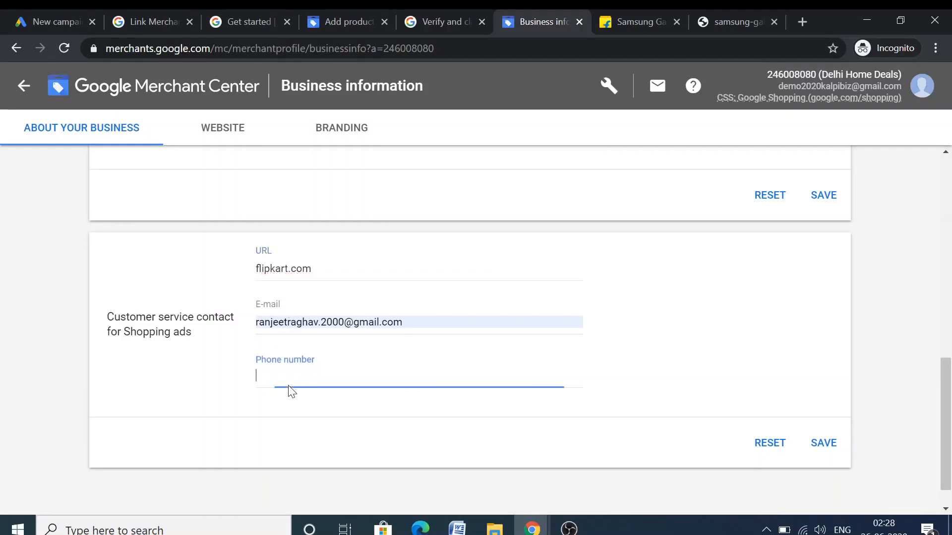
key("shift+Tab")
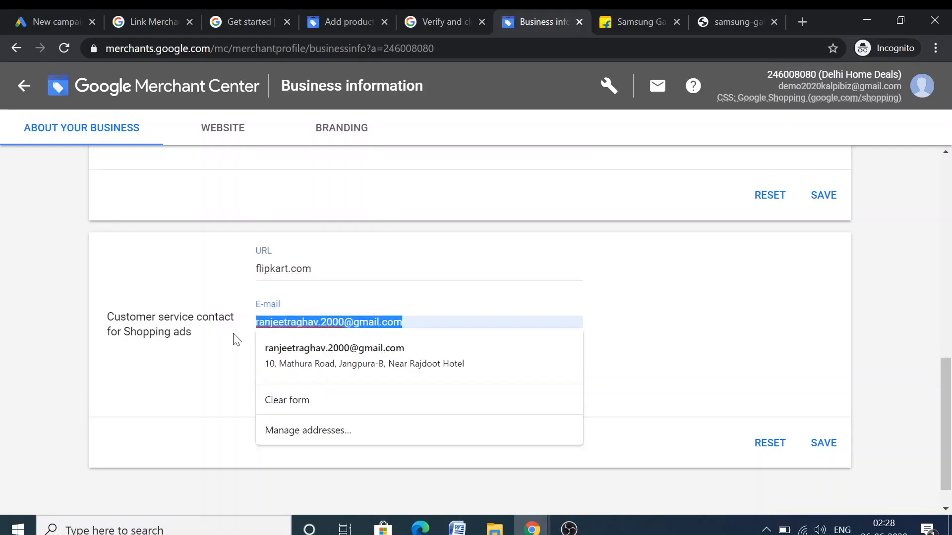
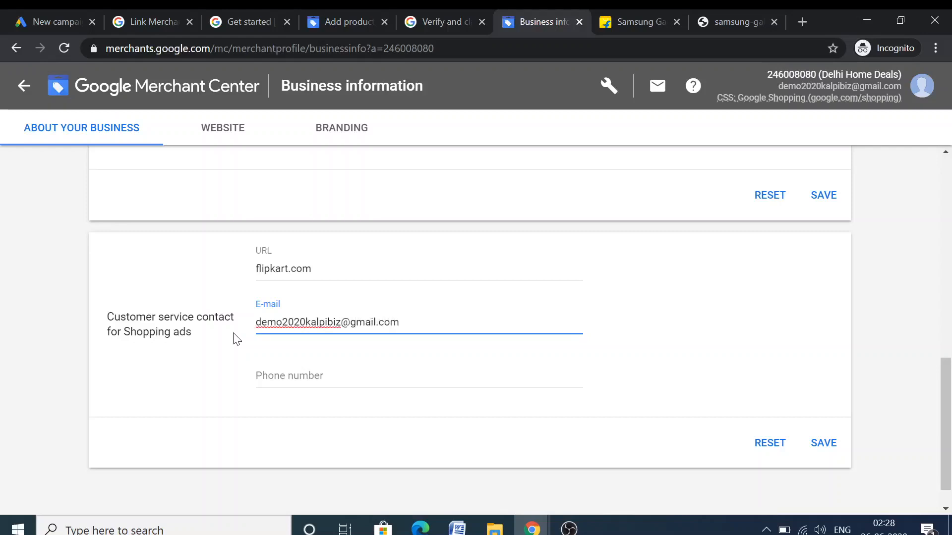
Fill the contact phone from a saved number and correct its leading digits
left_click(313, 376)
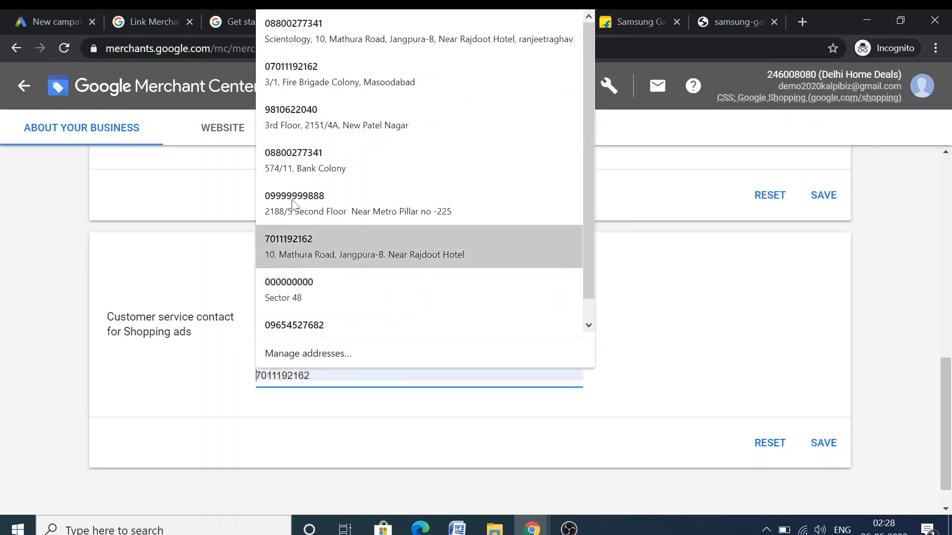
left_click(301, 69)
left_click(264, 376)
left_click_drag(261, 376, 246, 383)
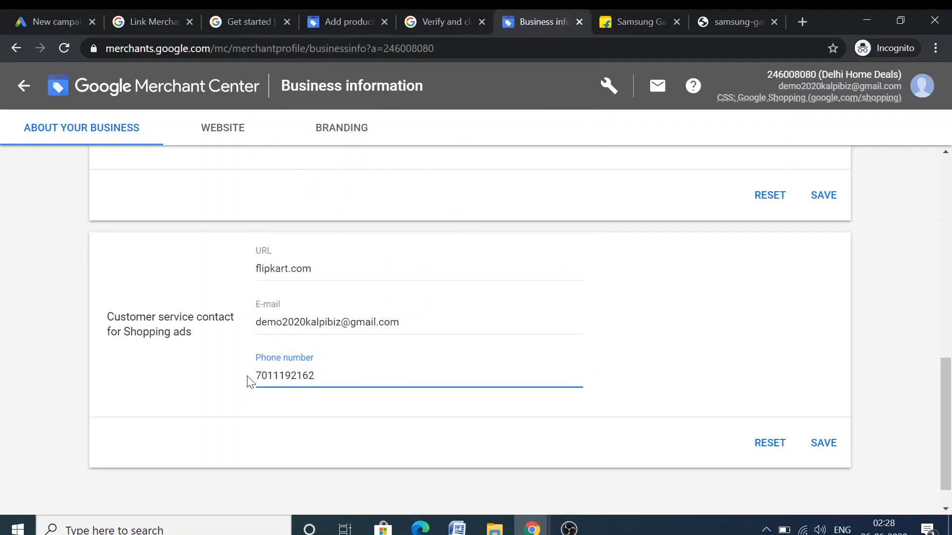
Save both the business address and customer service contact sections
left_click(823, 195)
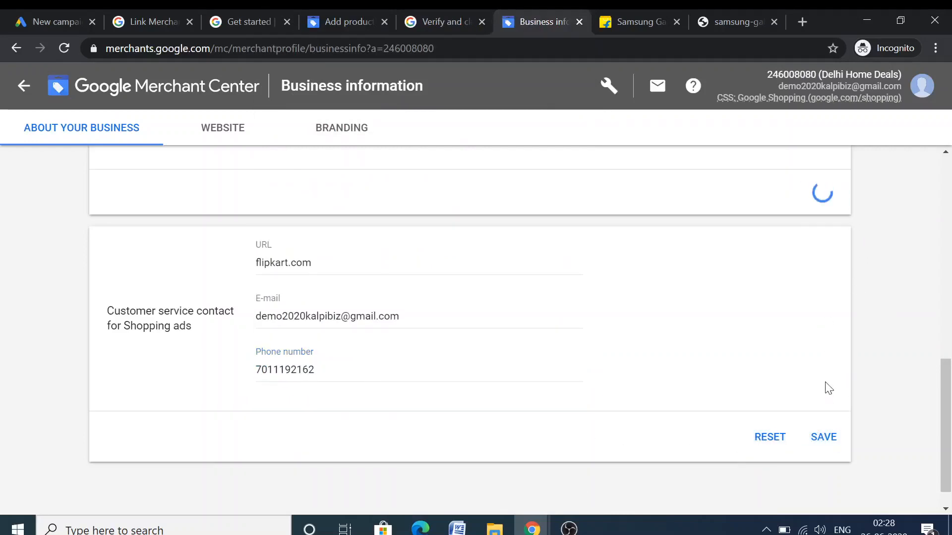
left_click(824, 409)
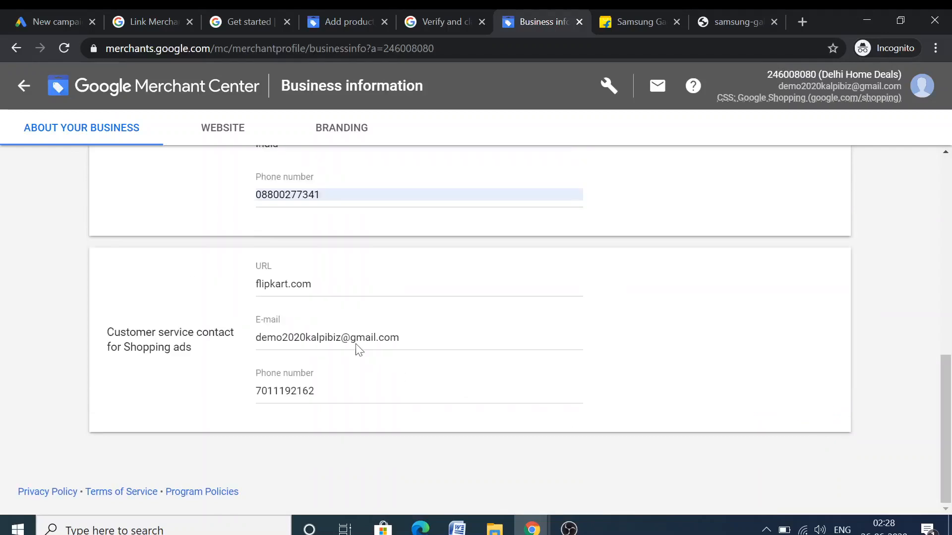
scroll(208, 332, "up", 10)
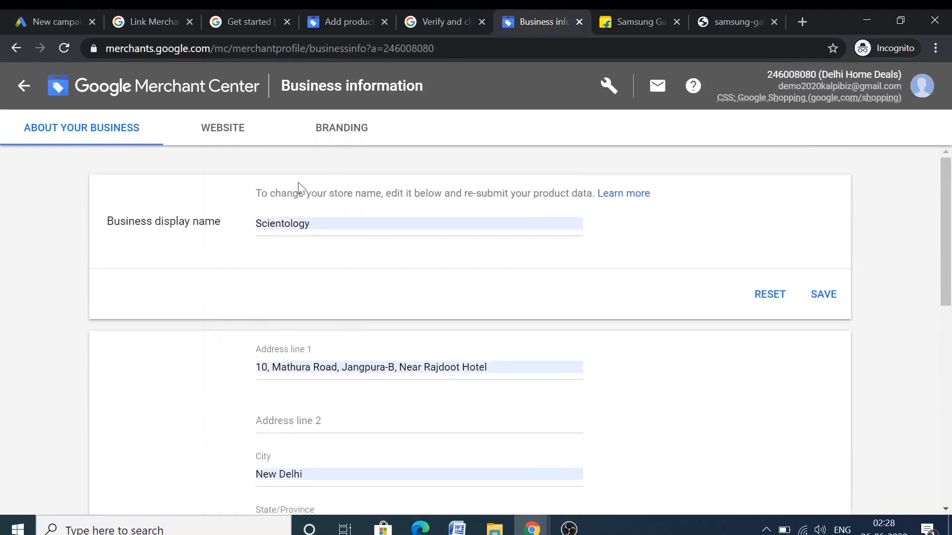
left_click(331, 10)
Retry saving the product and open the website-claiming help article in a new tab
left_click(116, 430)
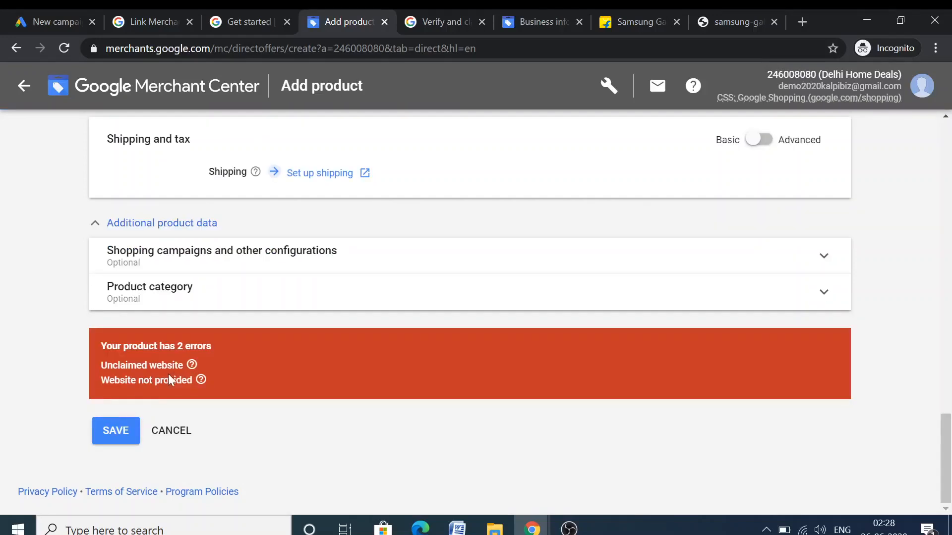
mouse_move(193, 369)
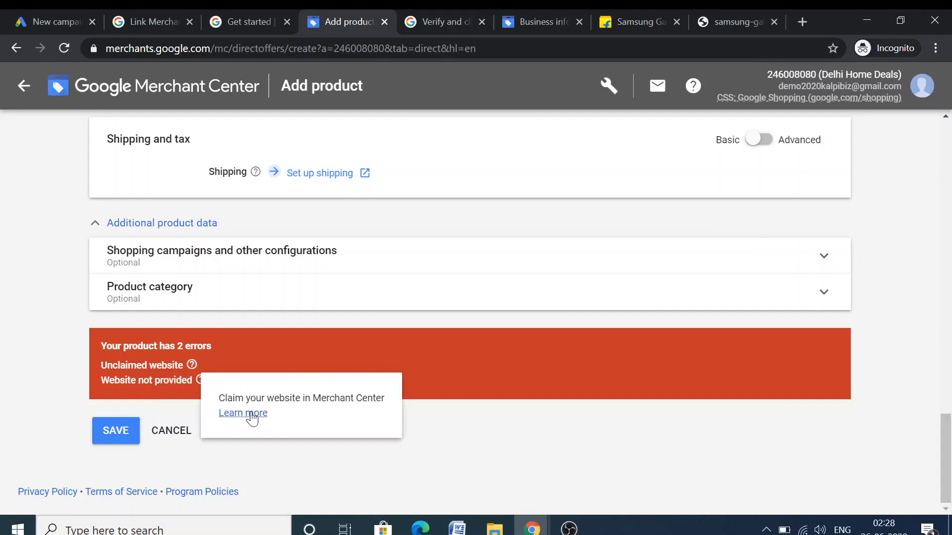
right_click(266, 418)
left_click(295, 297)
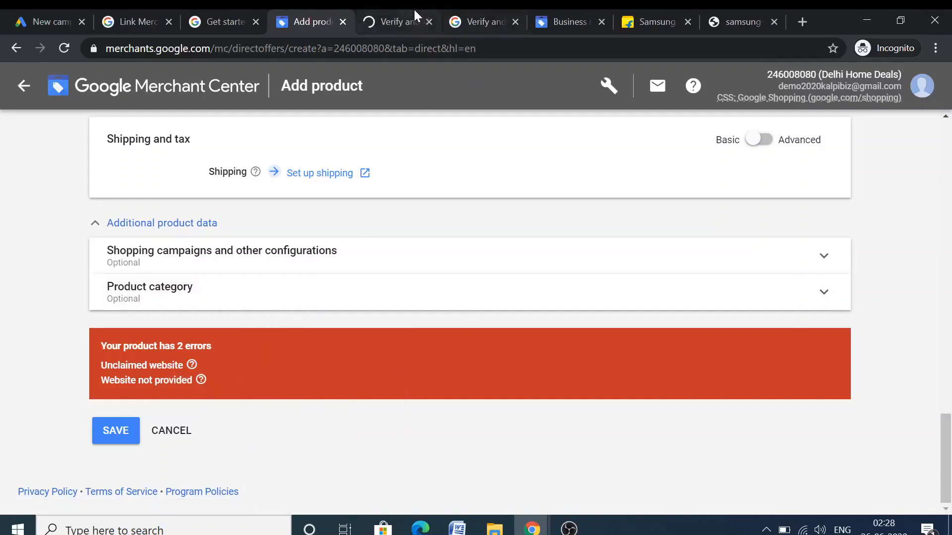
left_click(402, 22)
Read the Google Tag Manager and HTML tag verification instructions, then return to Add product
scroll(323, 365, "down", 4)
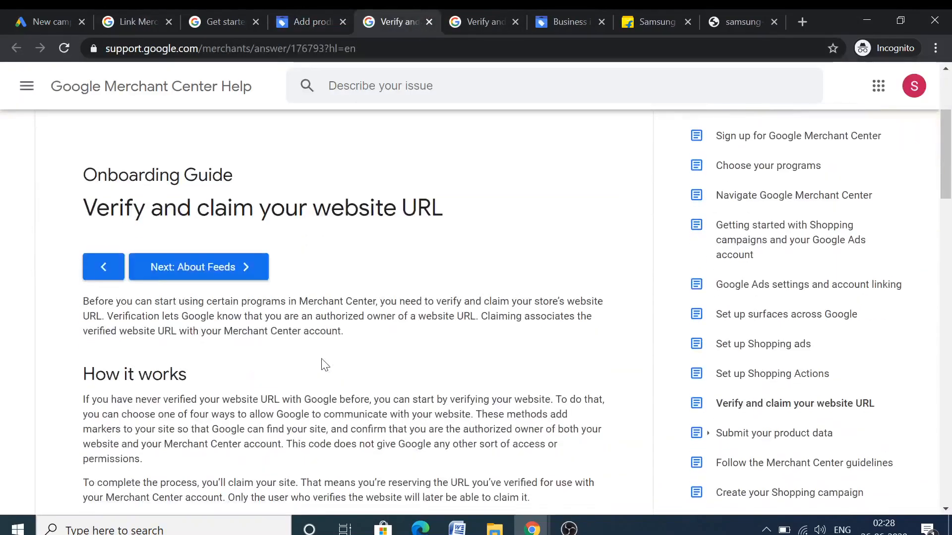
scroll(322, 365, "down", 1)
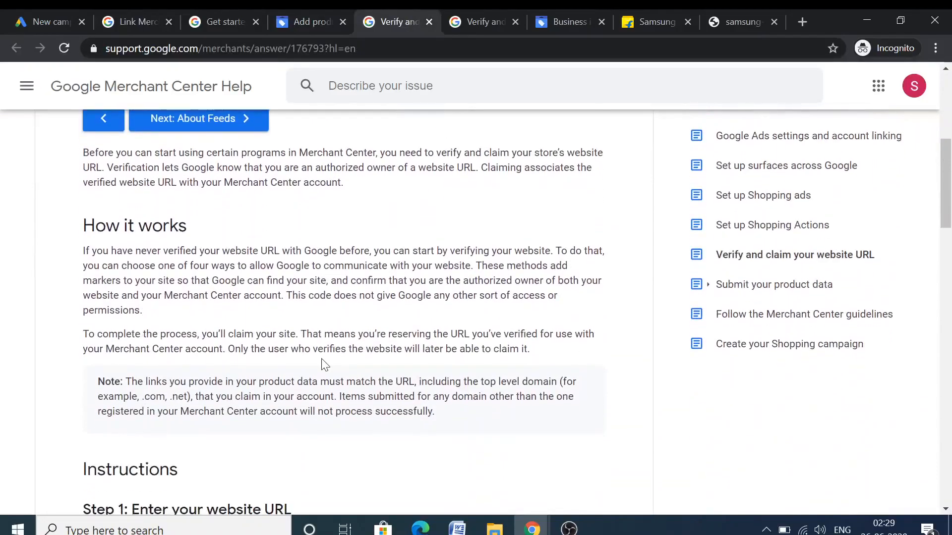
scroll(323, 365, "down", 4)
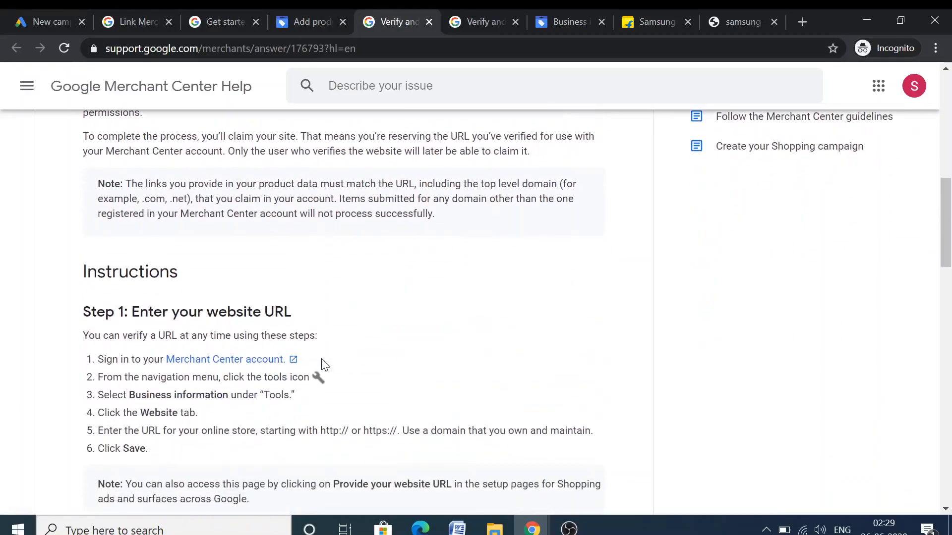
scroll(322, 364, "down", 3)
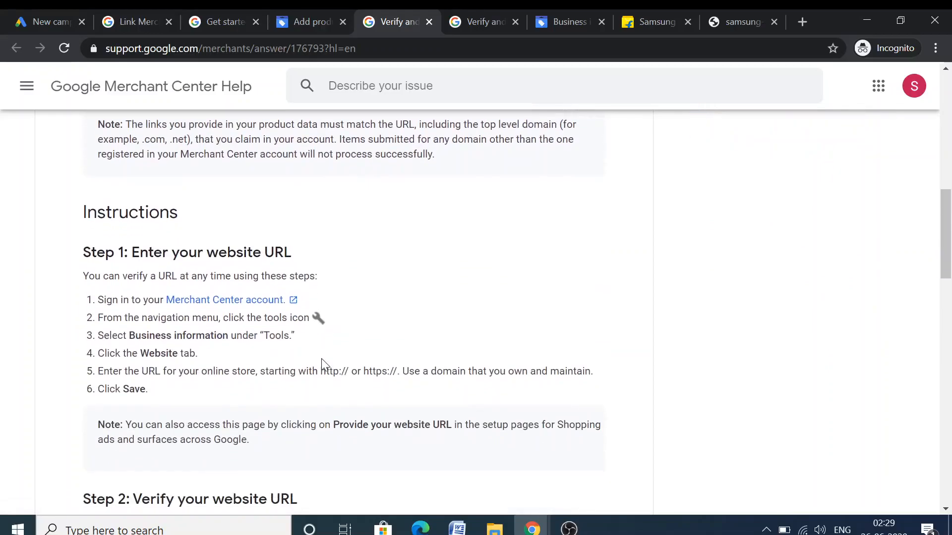
scroll(314, 358, "down", 3)
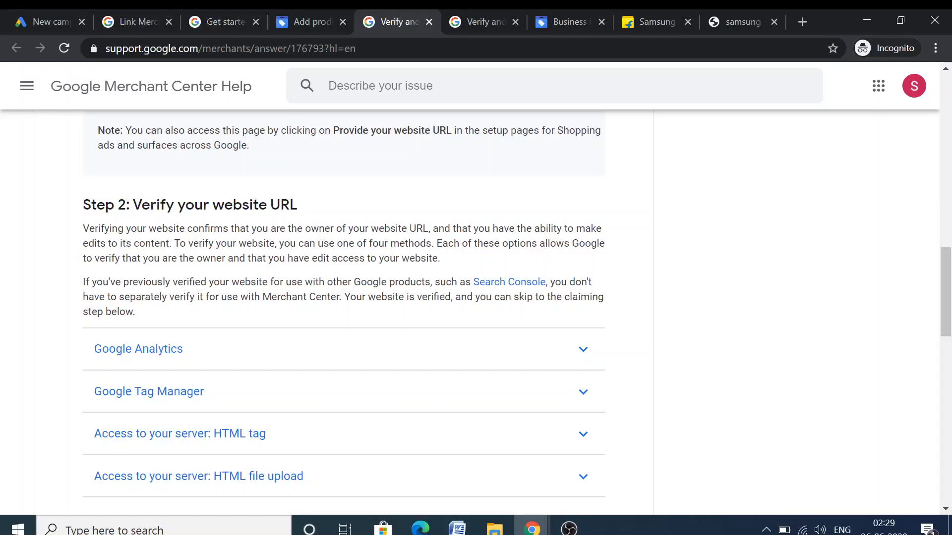
scroll(245, 323, "down", 2)
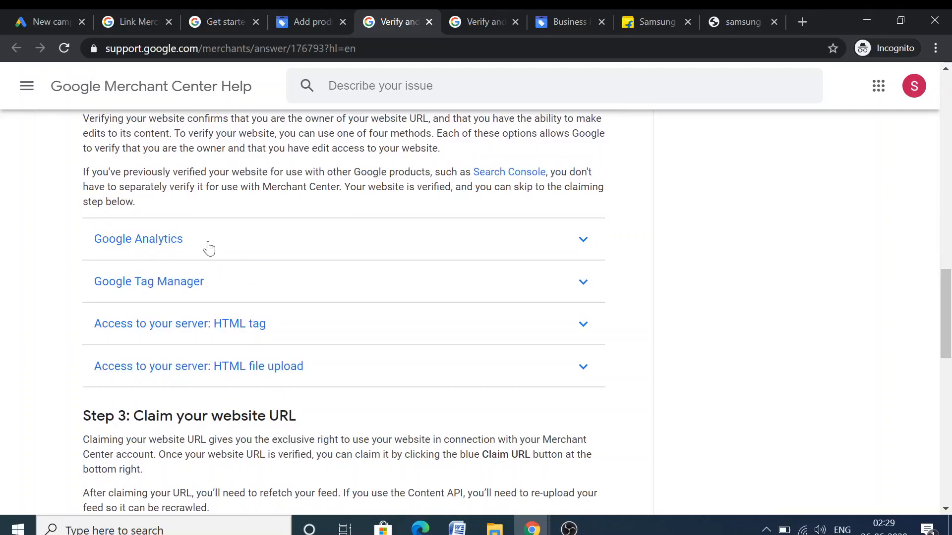
left_click(301, 294)
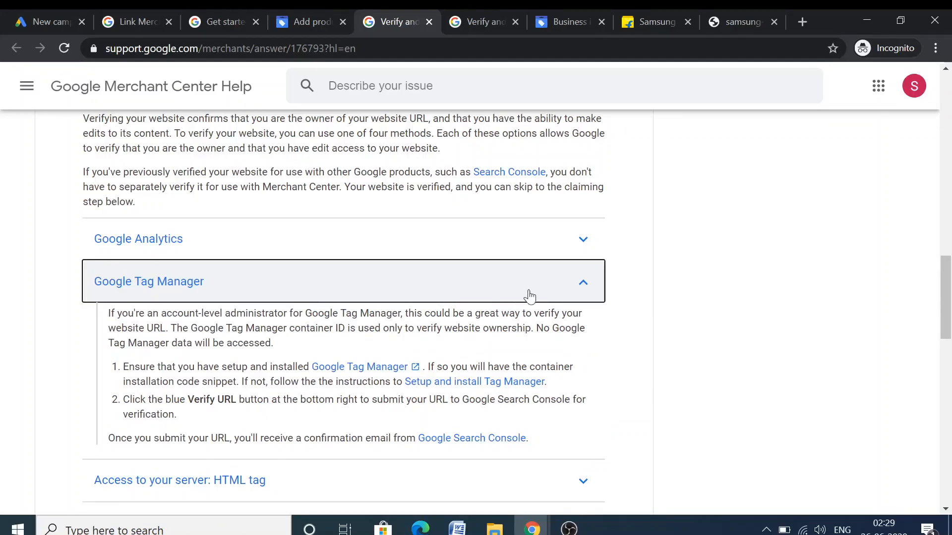
left_click(583, 294)
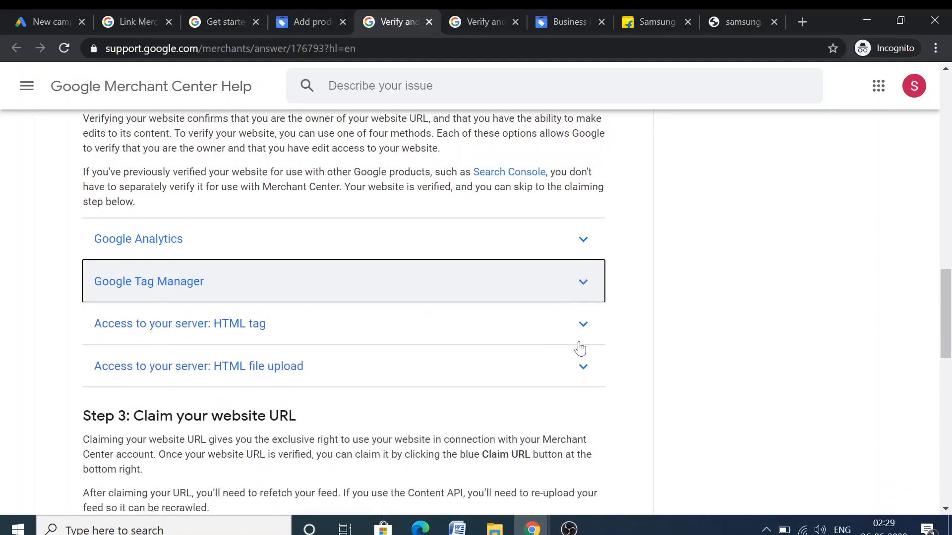
left_click(586, 334)
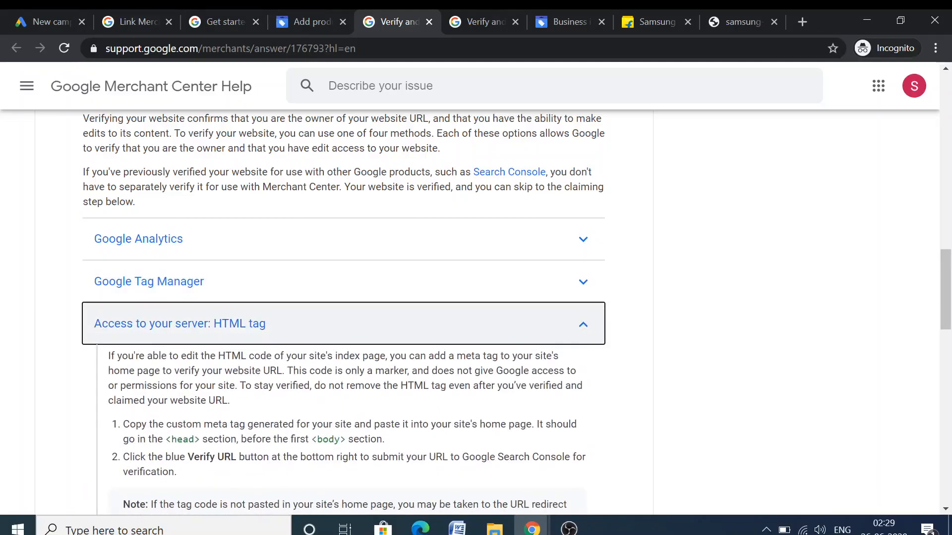
scroll(563, 352, "down", 1)
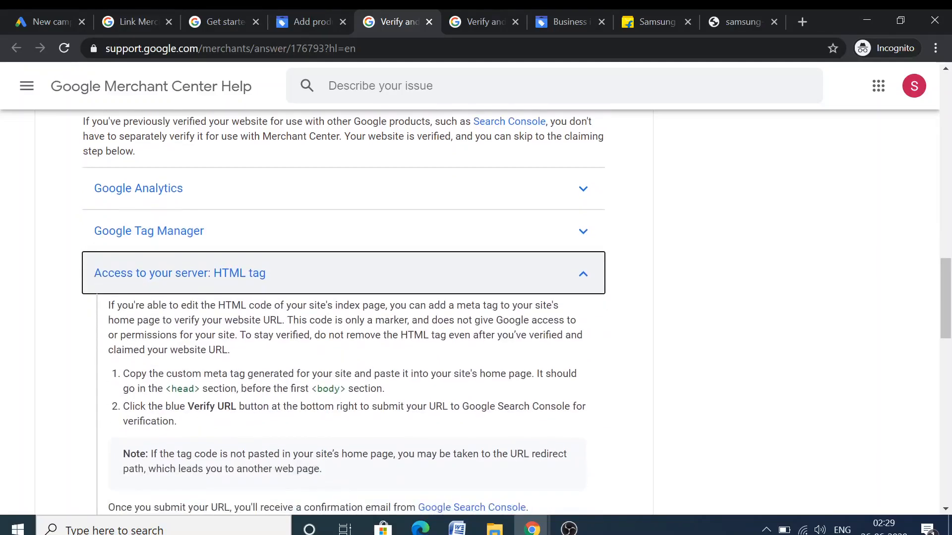
left_click(584, 274)
left_click(315, 12)
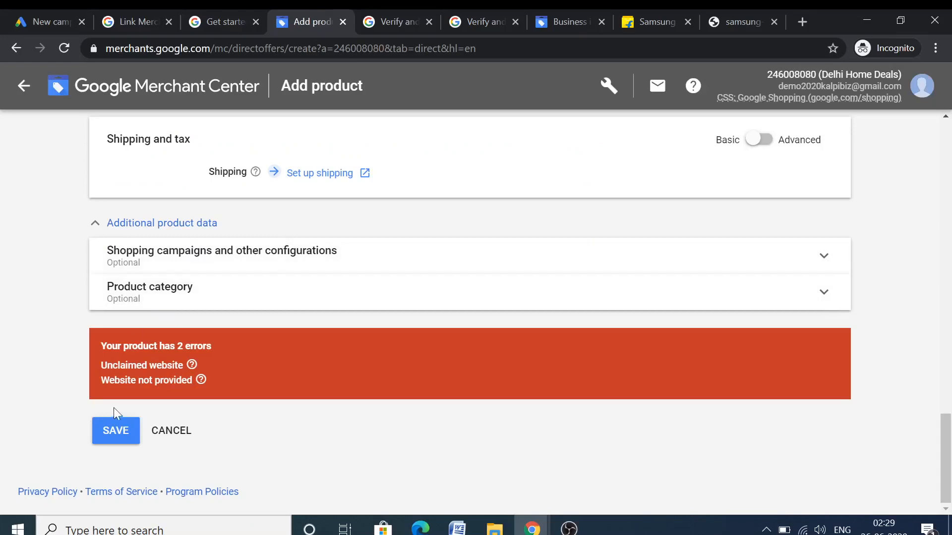
scroll(326, 208, "up", 12)
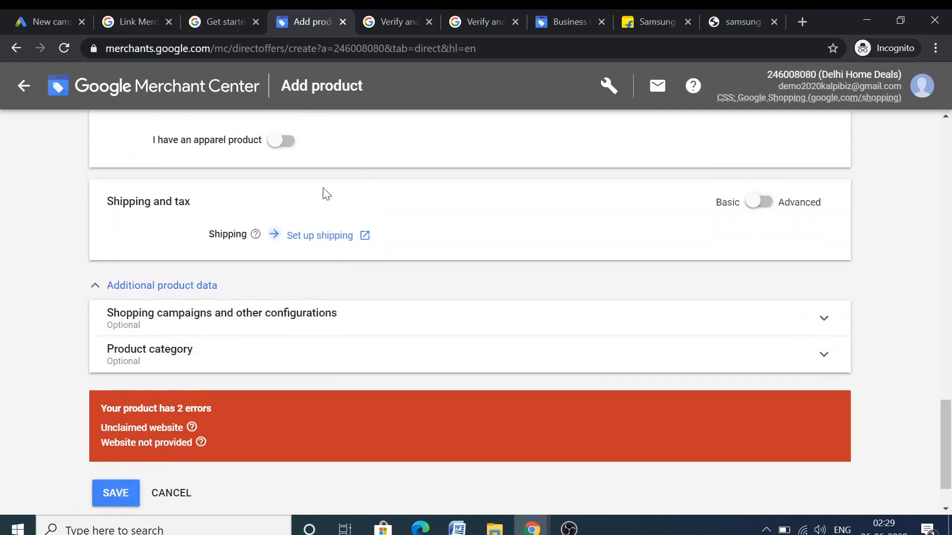
scroll(476, 313, "up", 3)
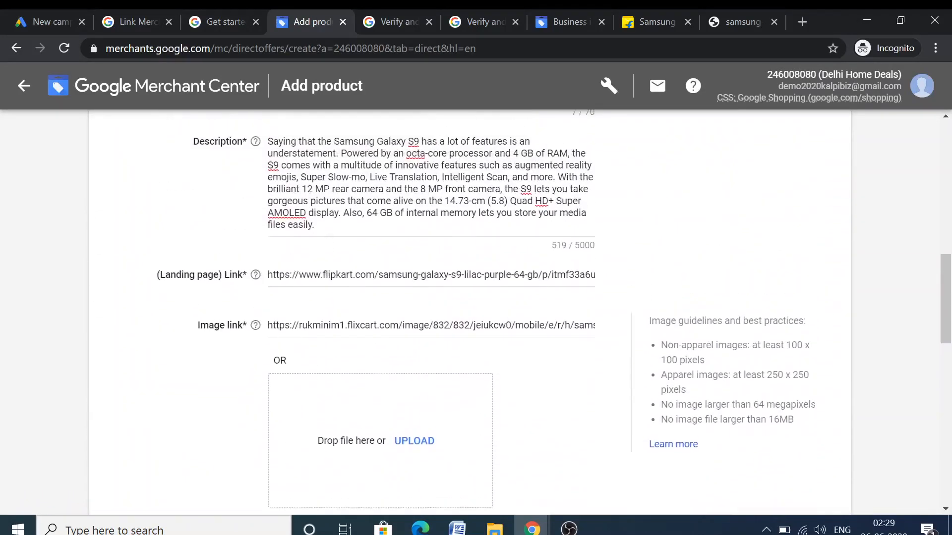
scroll(354, 286, "up", 8)
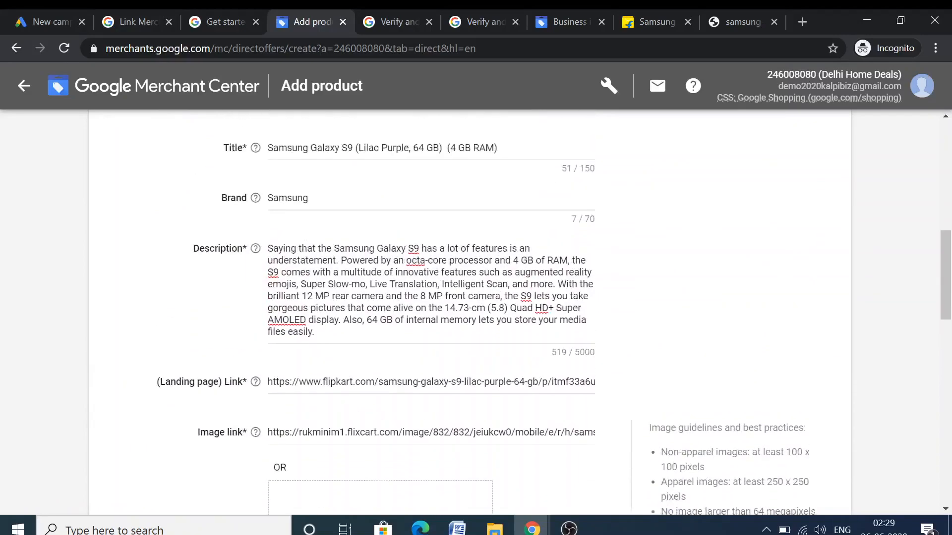
scroll(335, 188, "down", 12)
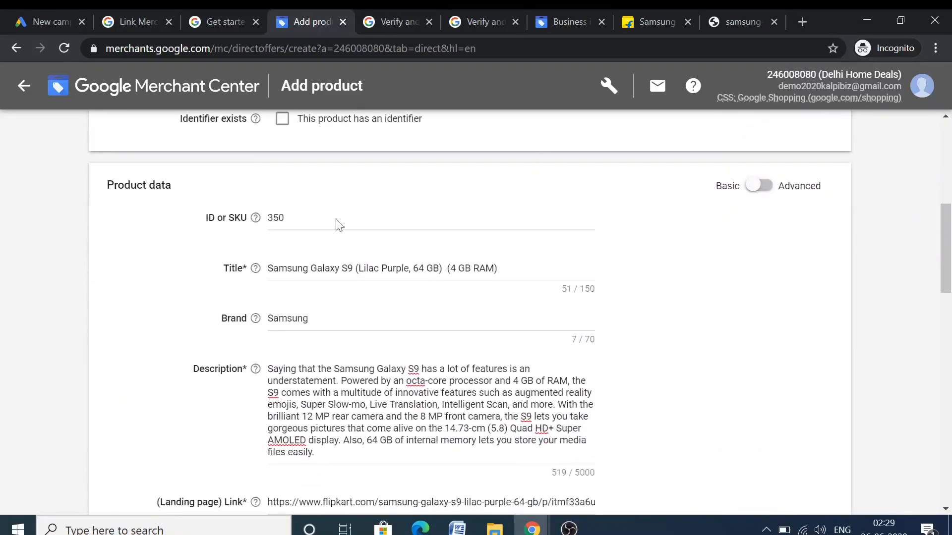
scroll(318, 278, "down", 3)
scroll(307, 322, "up", 4)
scroll(299, 367, "down", 9)
scroll(303, 313, "down", 4)
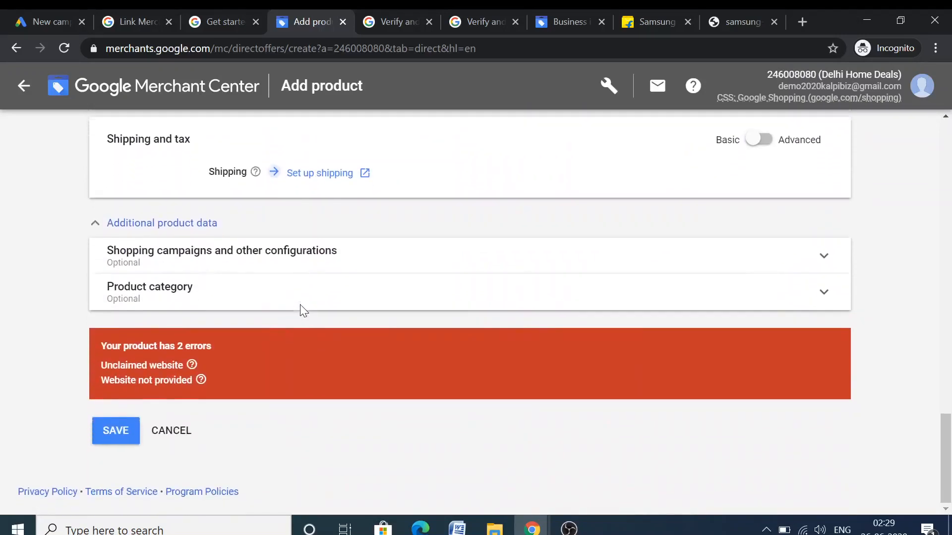